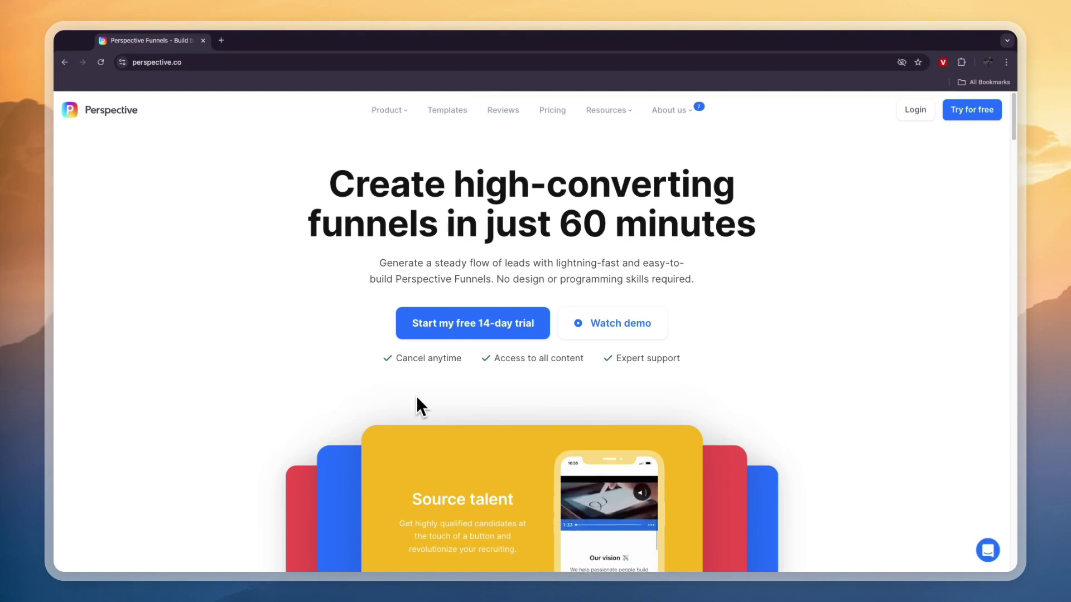
Dismiss the Express Demo pop-up and browse the Recruiting and Appointment funnel templates gallery
mouse_move(463, 92)
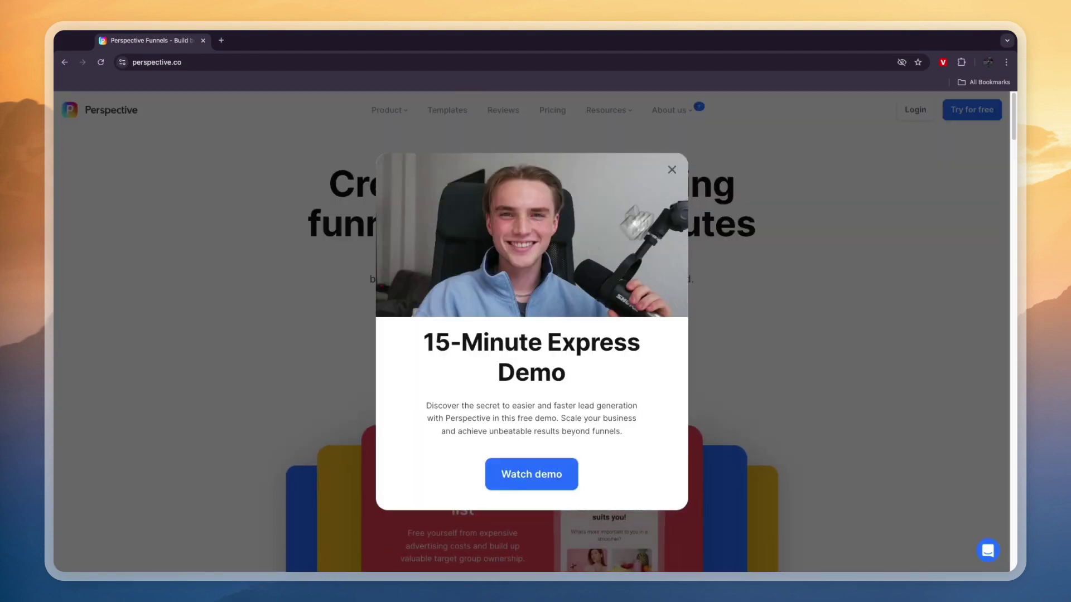
click(672, 169)
click(449, 111)
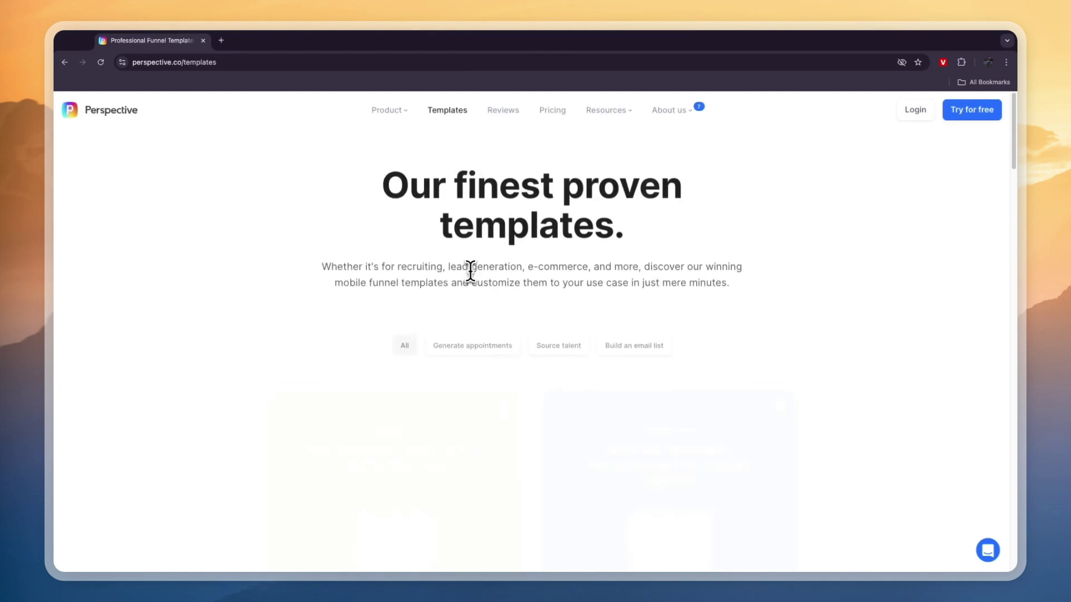
scroll(485, 284, down, 2)
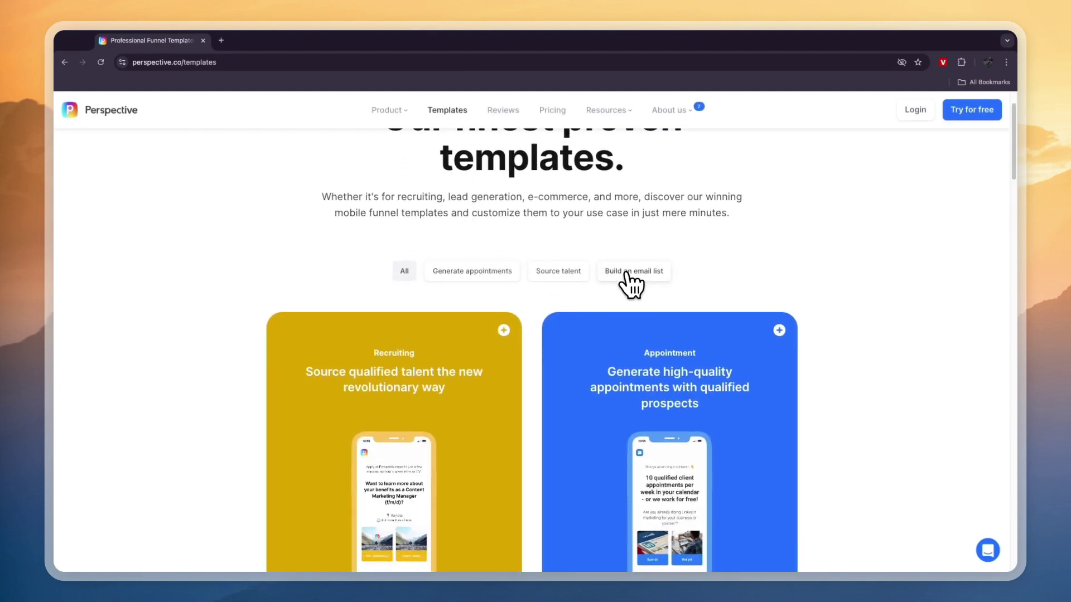
scroll(627, 274, up, 2)
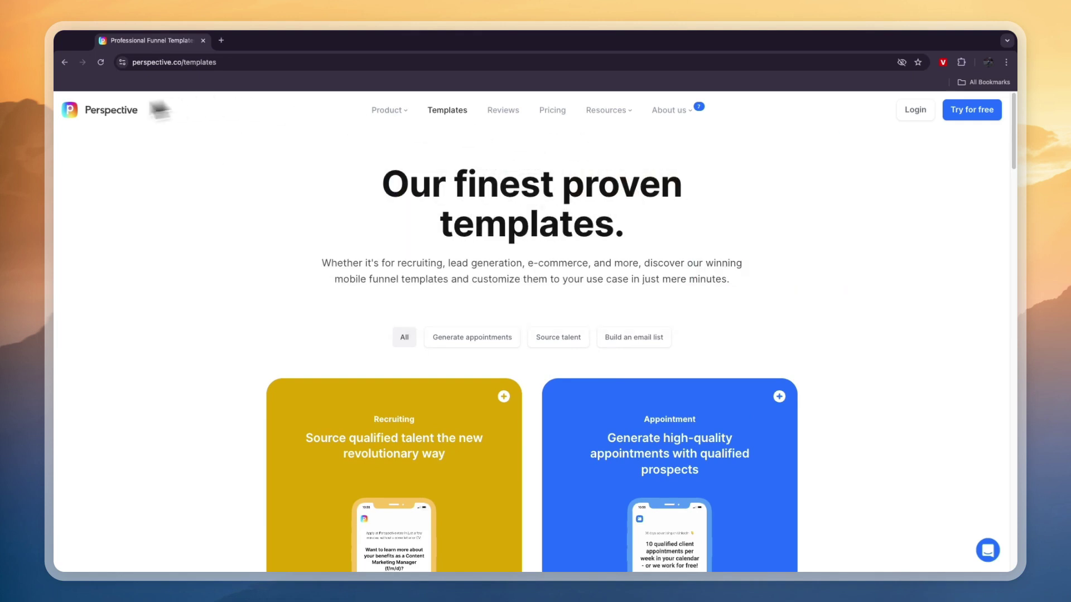
Return to the Perspective home page and log in to the All Funnels dashboard
click(136, 112)
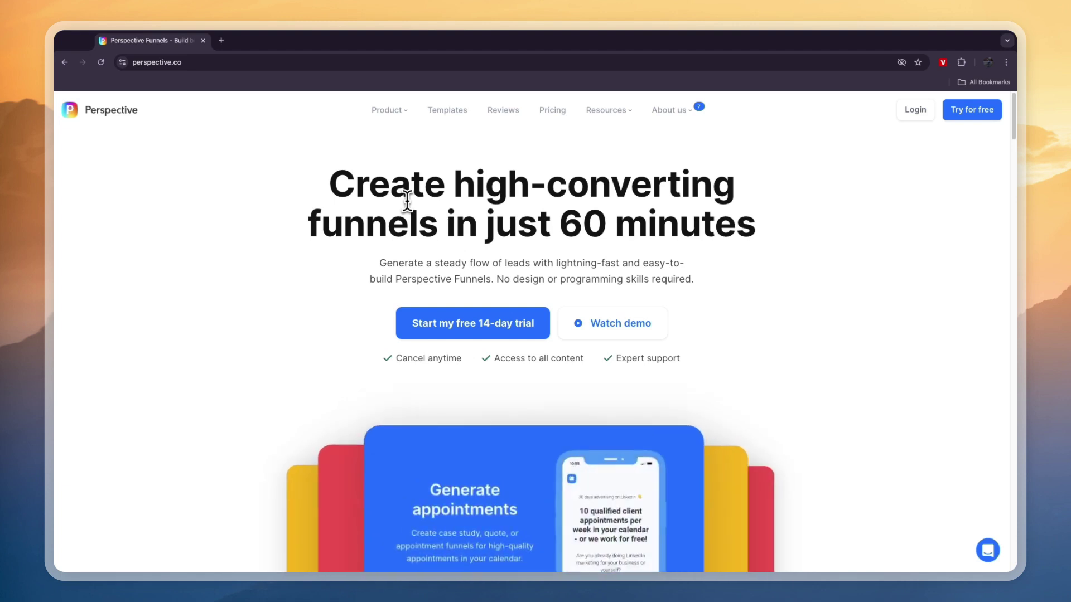
mouse_move(598, 35)
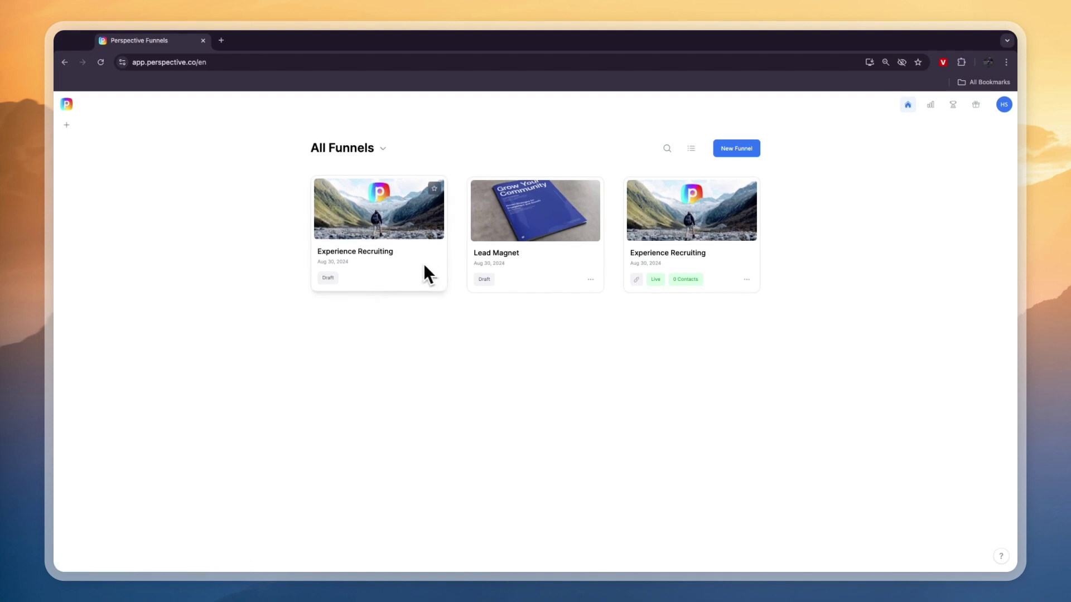
Start a new funnel and scroll through all templates from Lead Magnet down to Blank
click(731, 147)
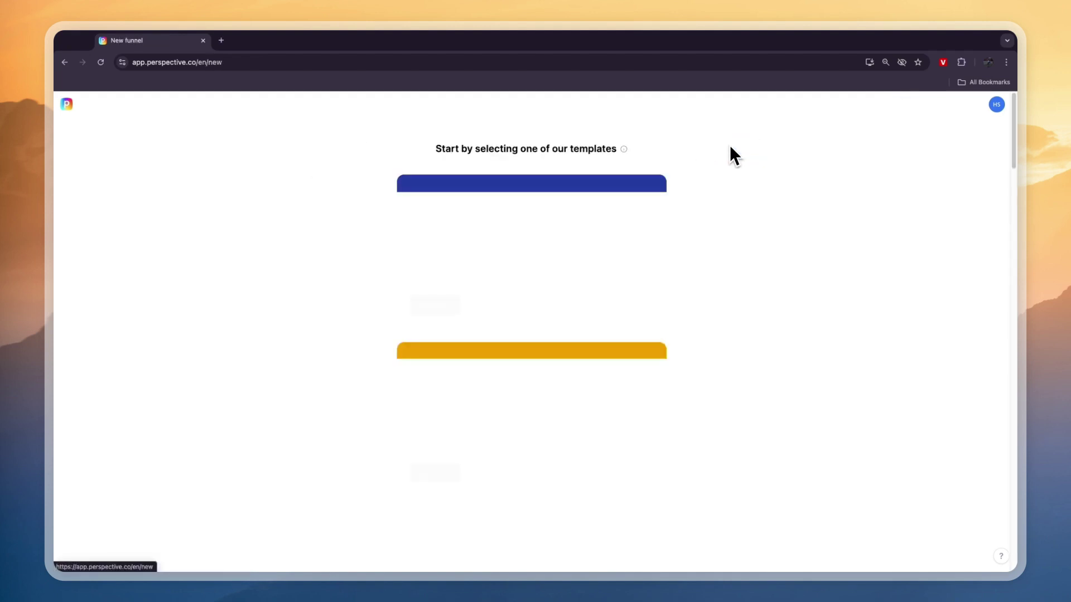
scroll(539, 342, down, 2)
scroll(539, 343, up, 2)
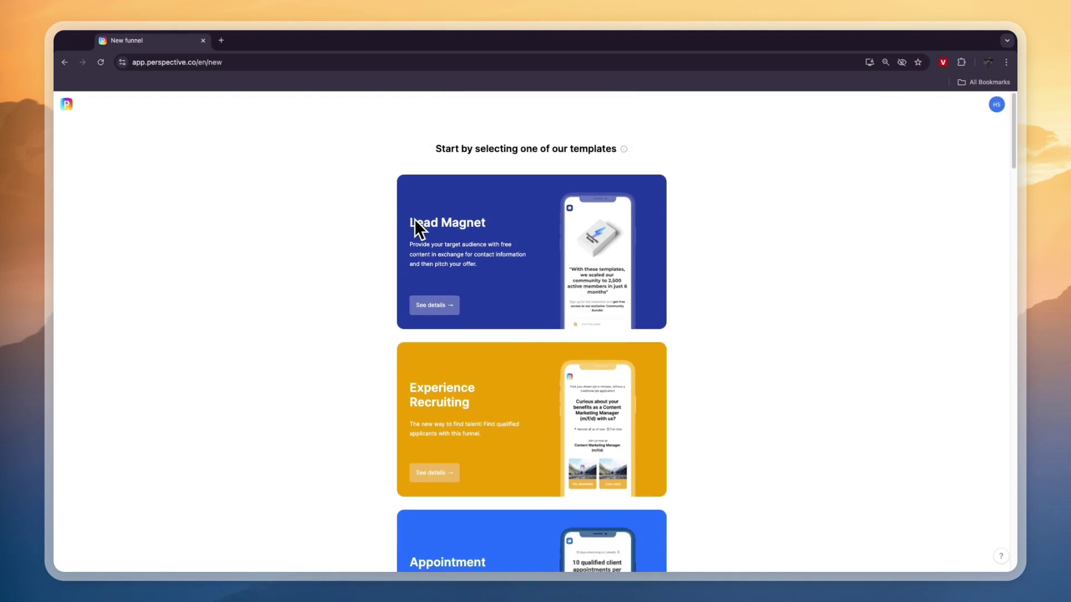
scroll(413, 219, down, 3)
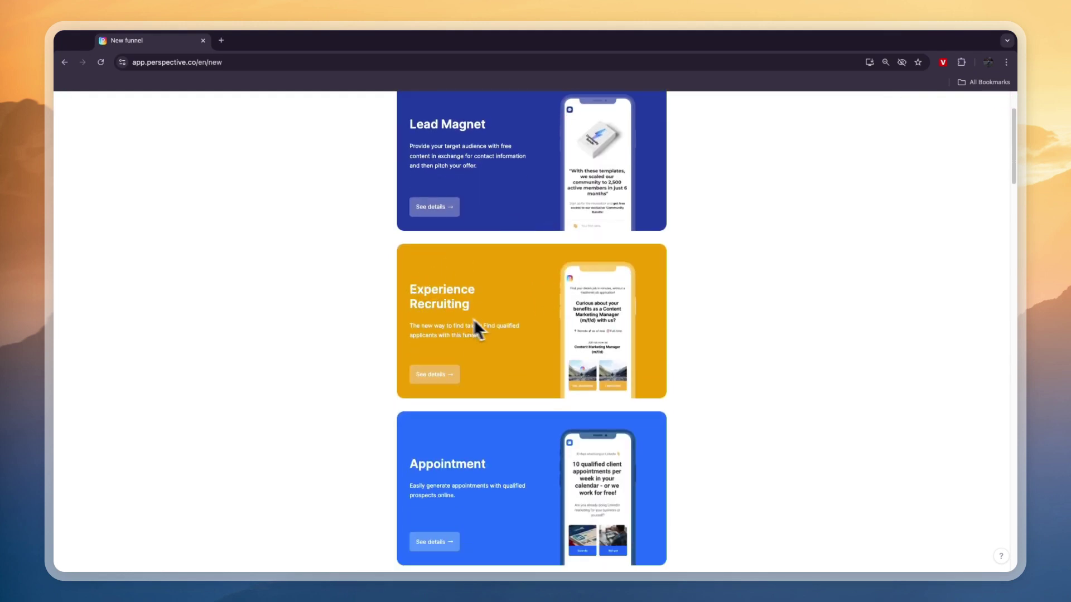
scroll(484, 326, down, 5)
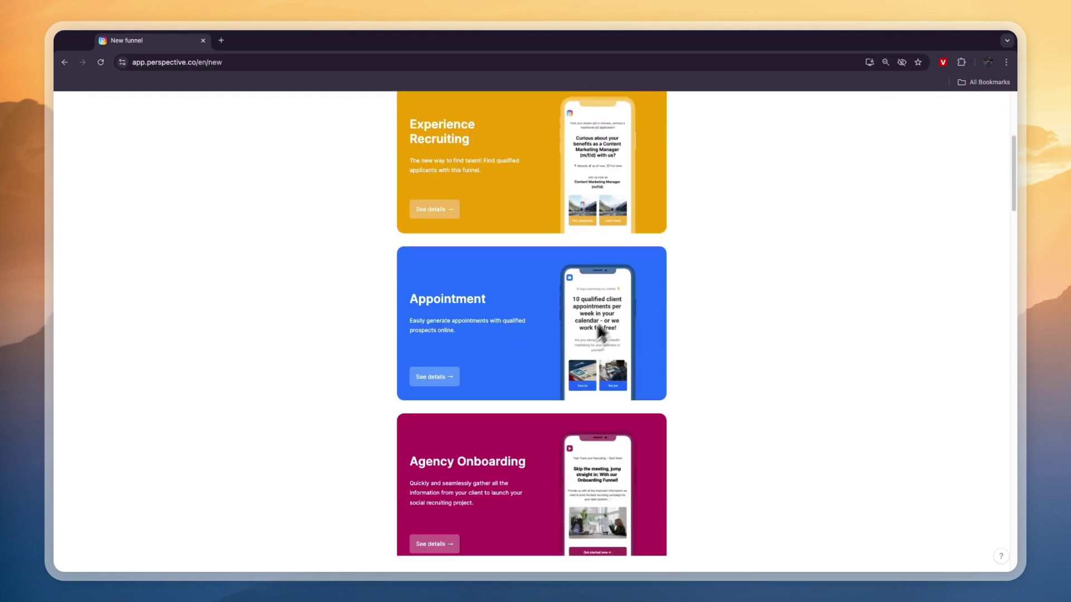
scroll(514, 366, down, 3)
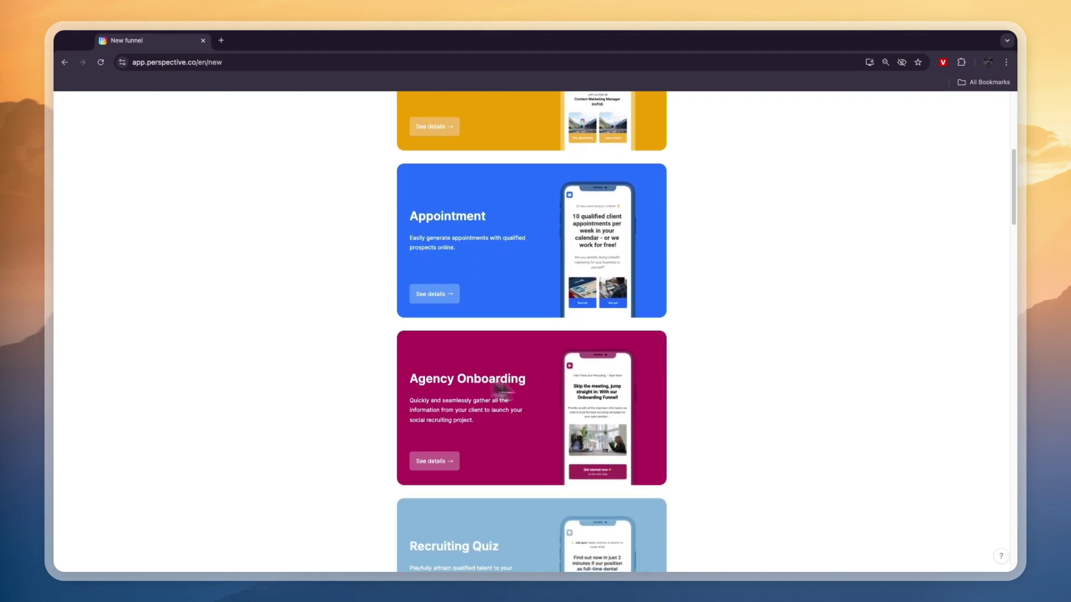
scroll(502, 401, down, 4)
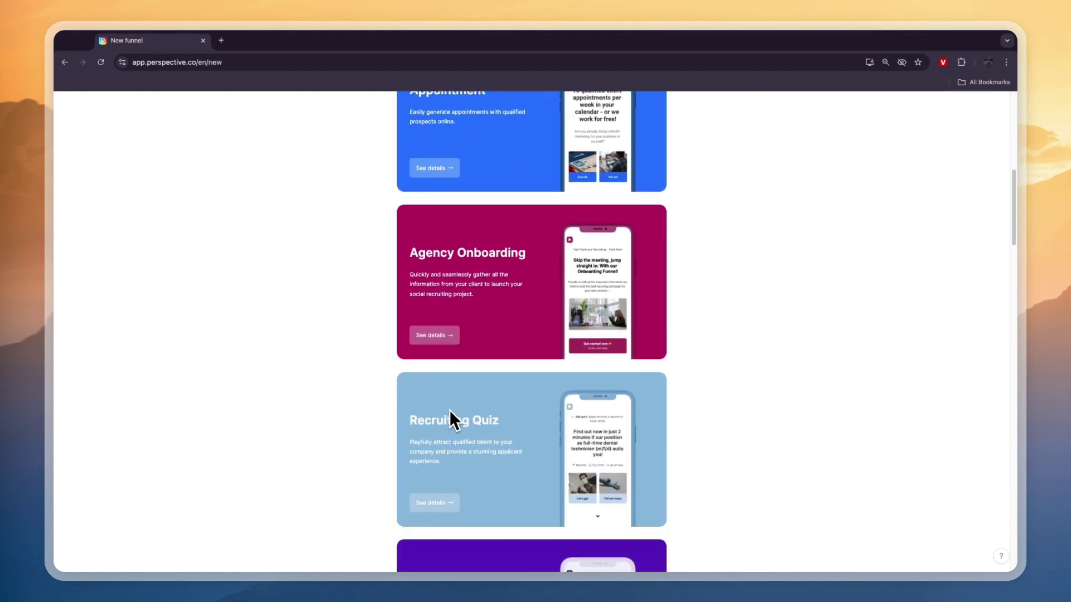
scroll(558, 413, down, 4)
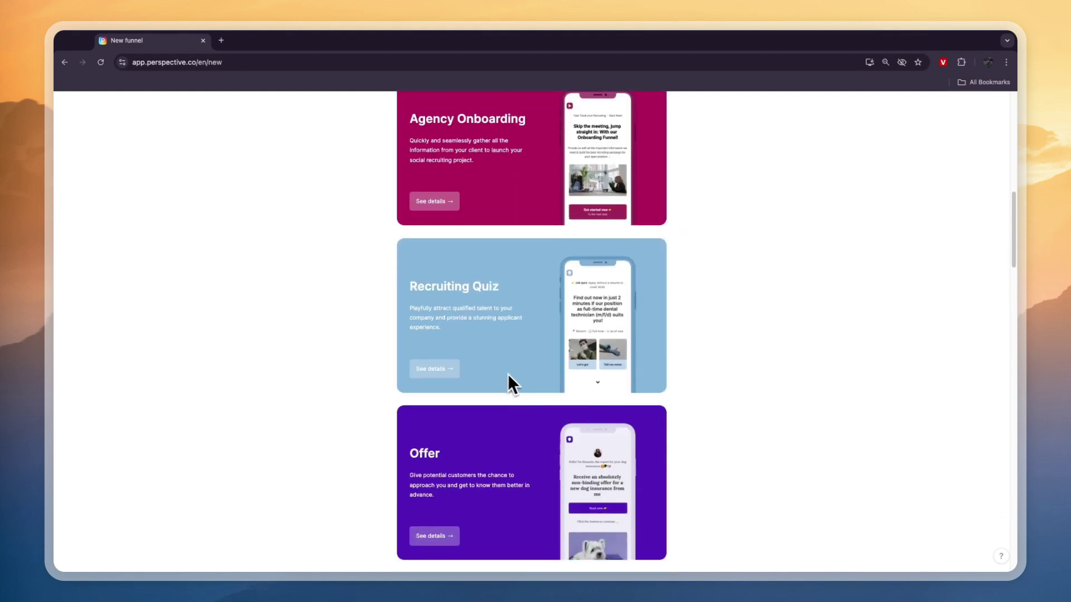
scroll(507, 383, down, 5)
scroll(478, 339, down, 3)
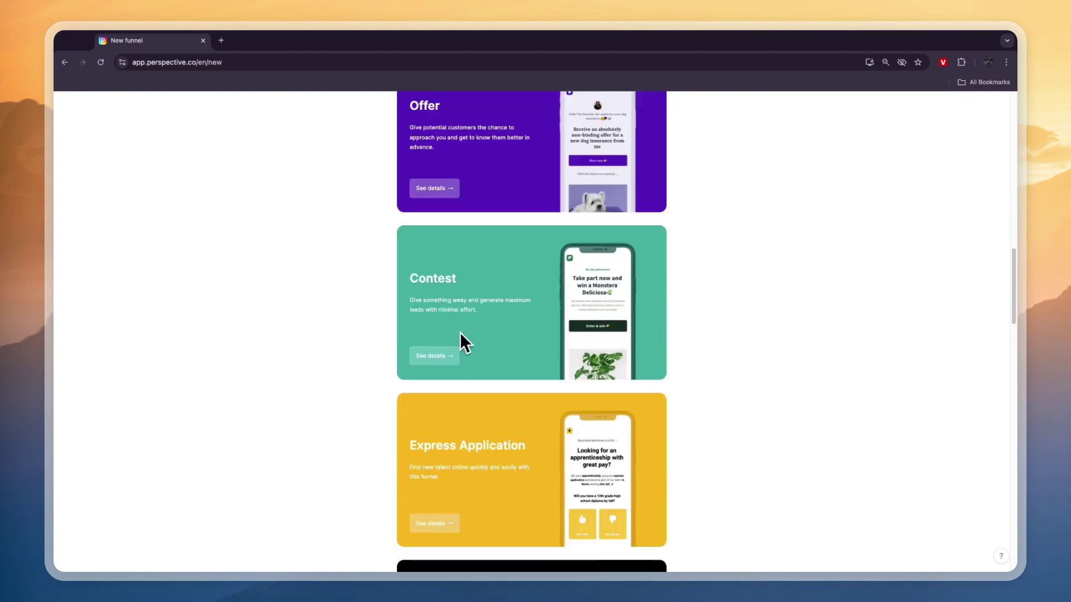
scroll(468, 346, down, 2)
scroll(520, 397, down, 3)
scroll(466, 390, down, 6)
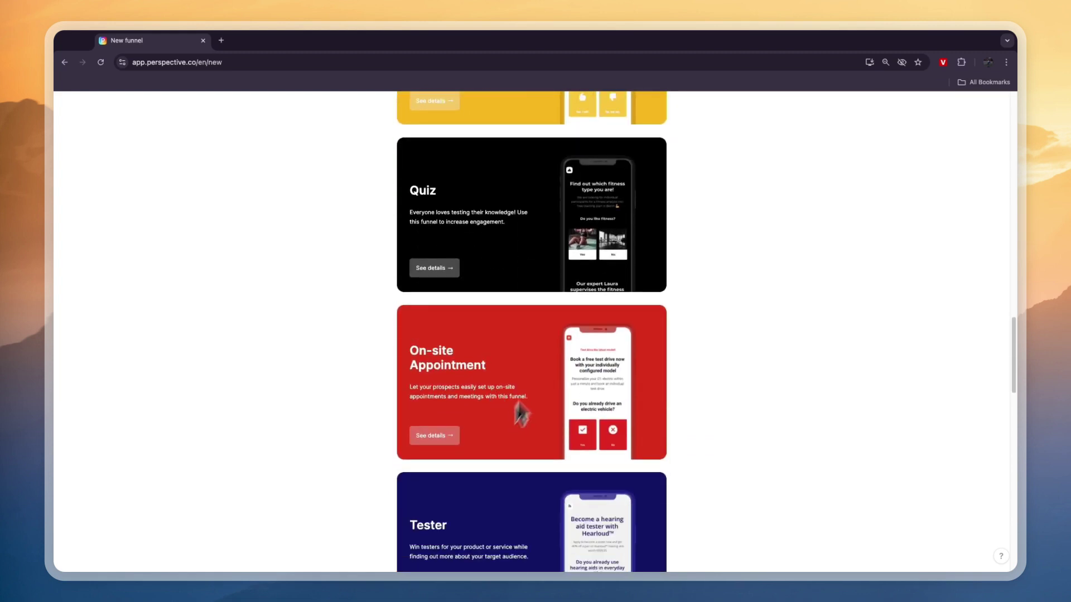
scroll(528, 379, down, 4)
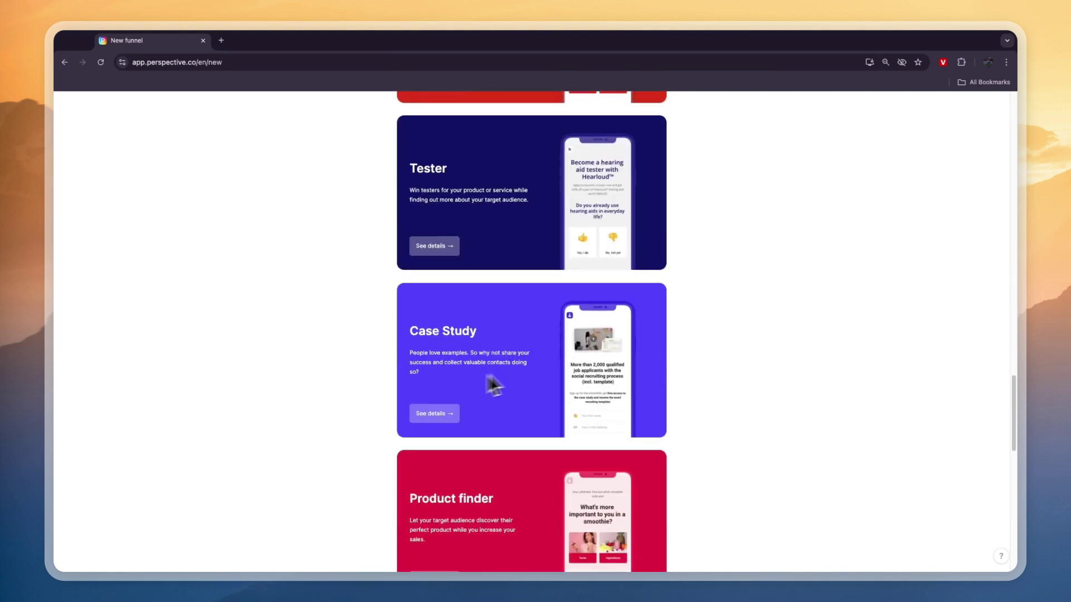
scroll(524, 375, down, 3)
scroll(502, 393, down, 4)
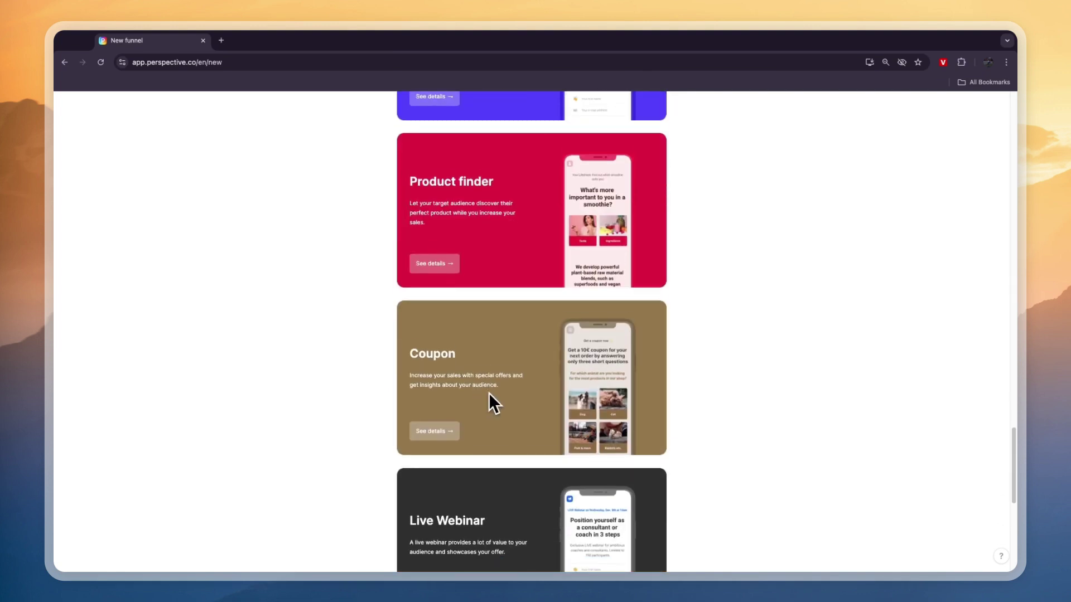
scroll(522, 352, down, 4)
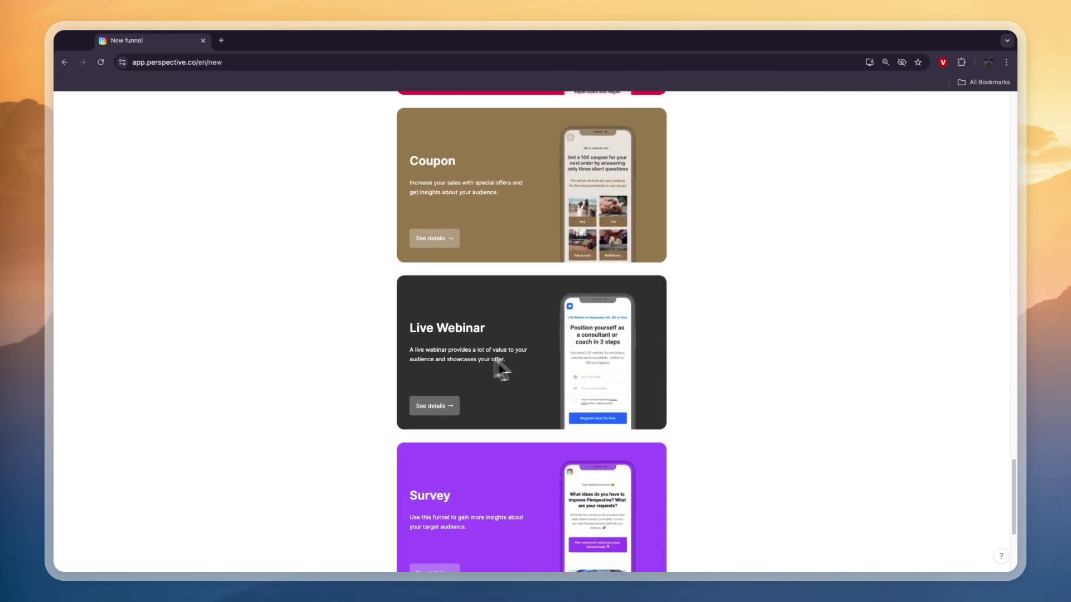
scroll(530, 359, down, 4)
scroll(505, 363, down, 1)
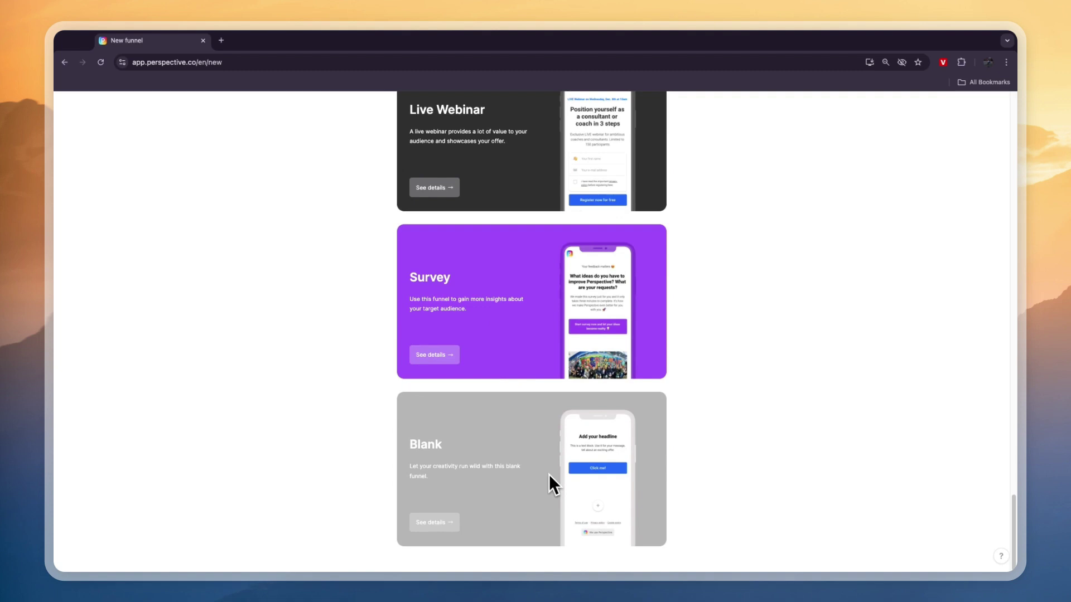
scroll(530, 435, up, 15)
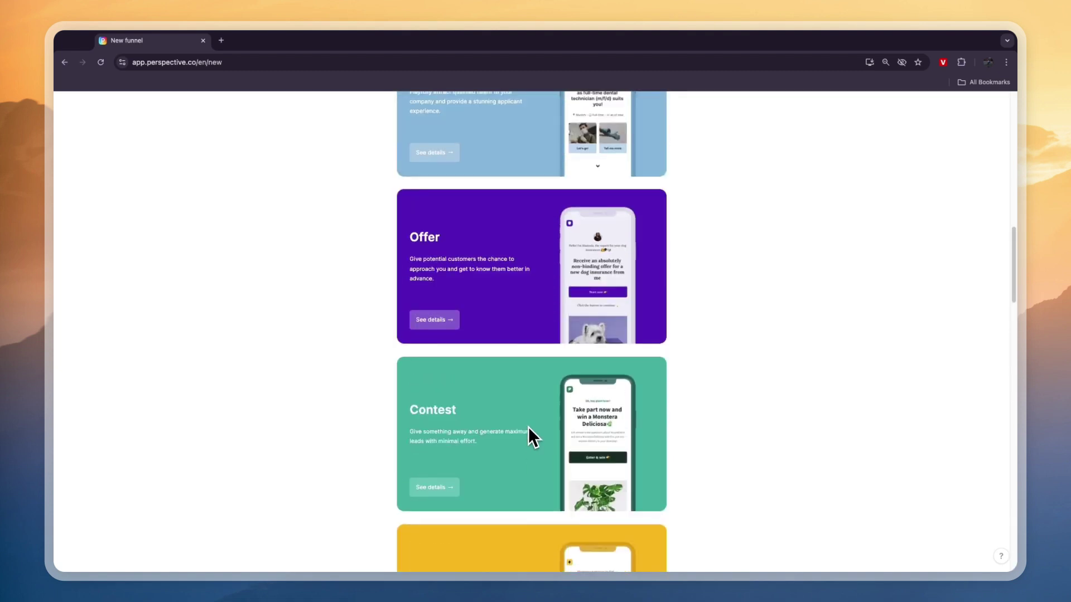
scroll(527, 427, up, 12)
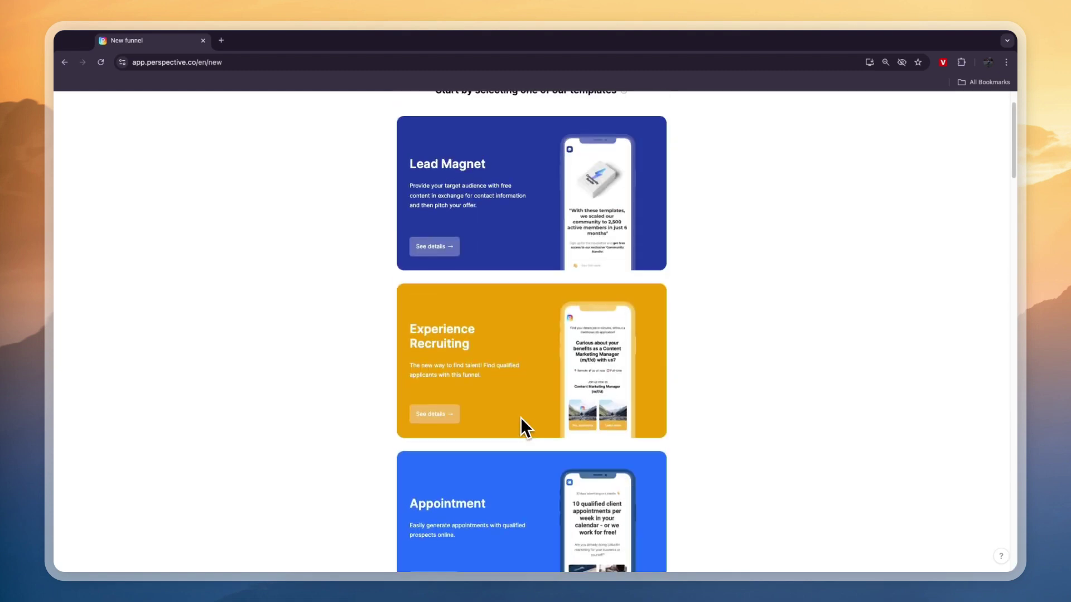
scroll(532, 373, up, 2)
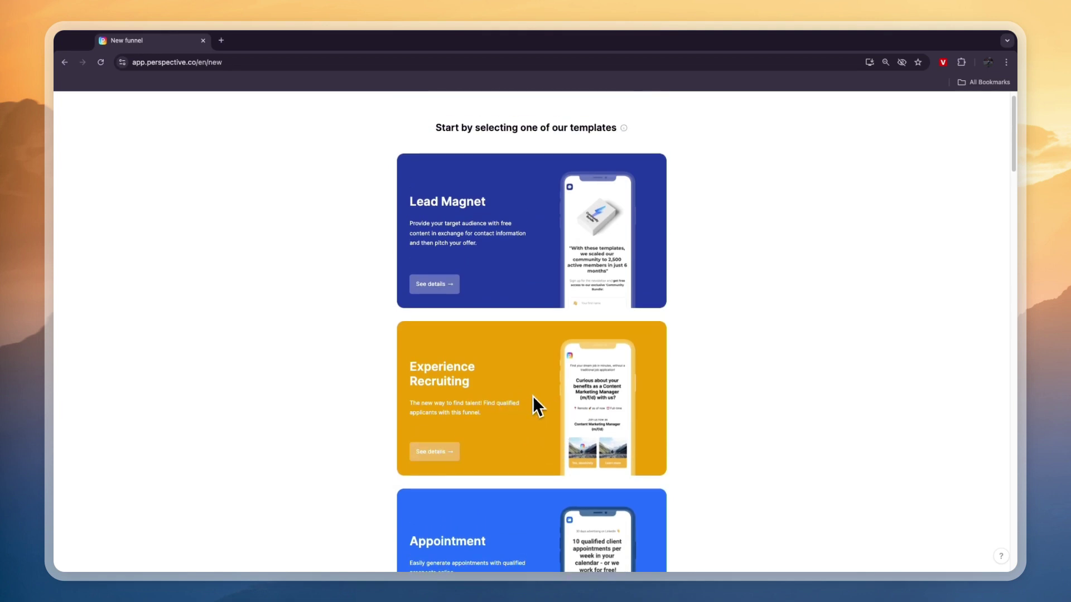
Preview the Experience Recruiting template's pages and create a funnel from it
click(451, 451)
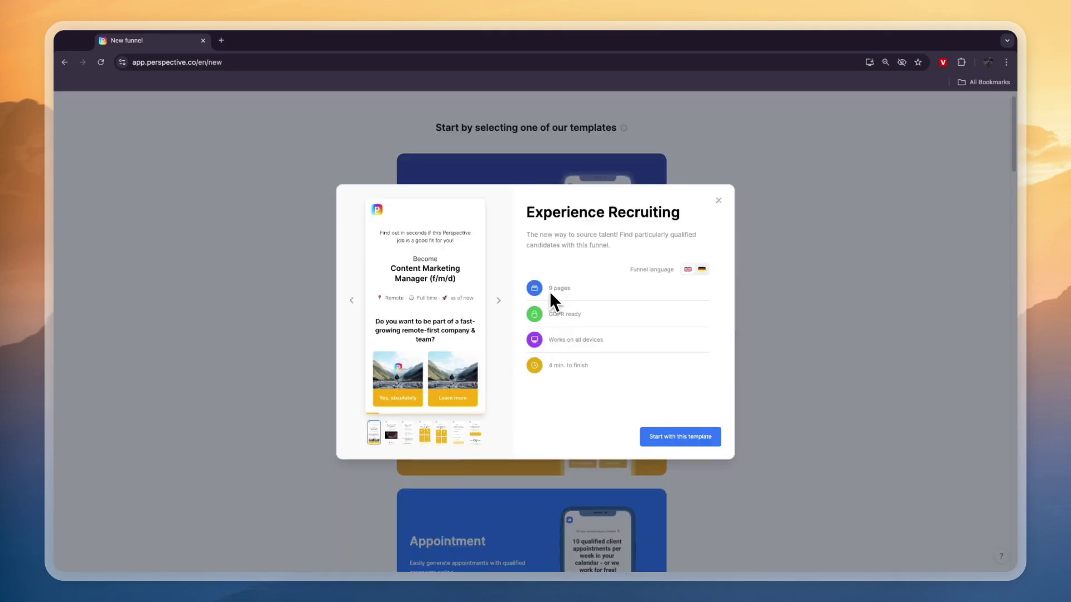
click(499, 300)
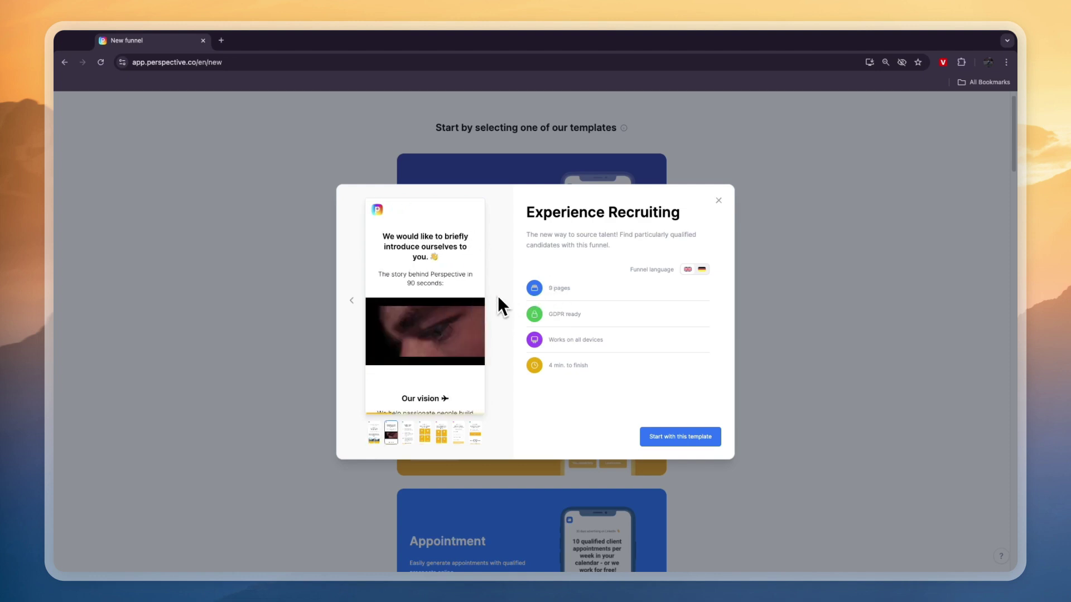
click(498, 298)
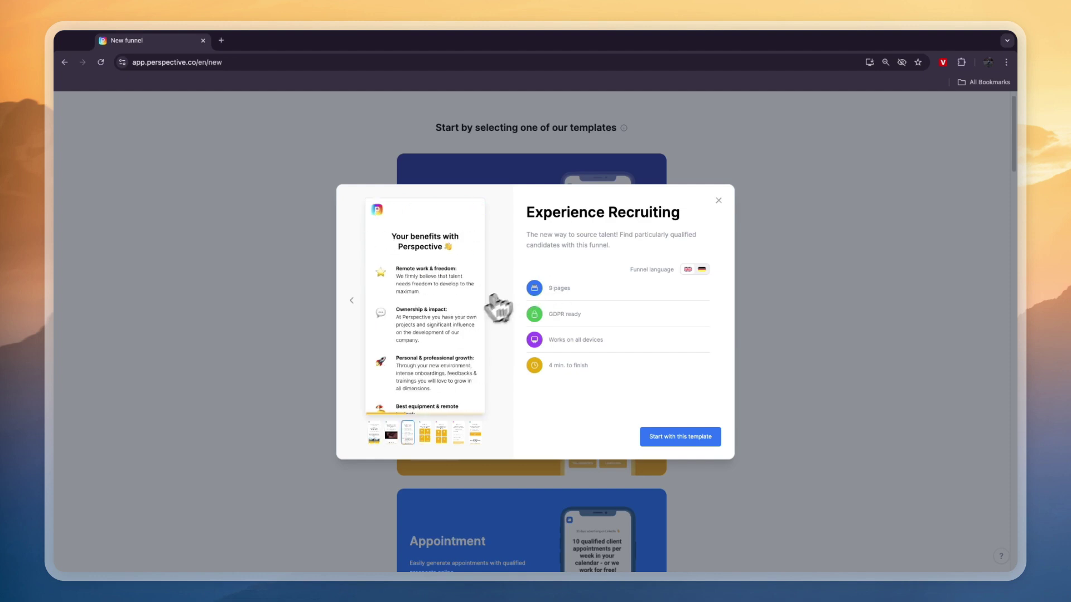
click(690, 438)
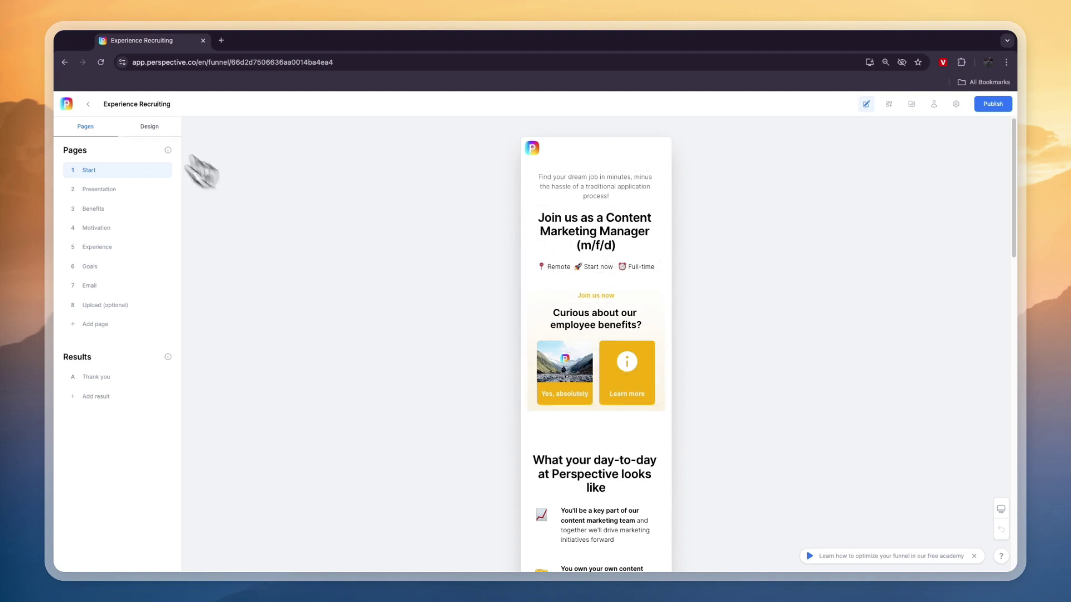
Apply the Electro theme to the funnel from its design settings
click(151, 129)
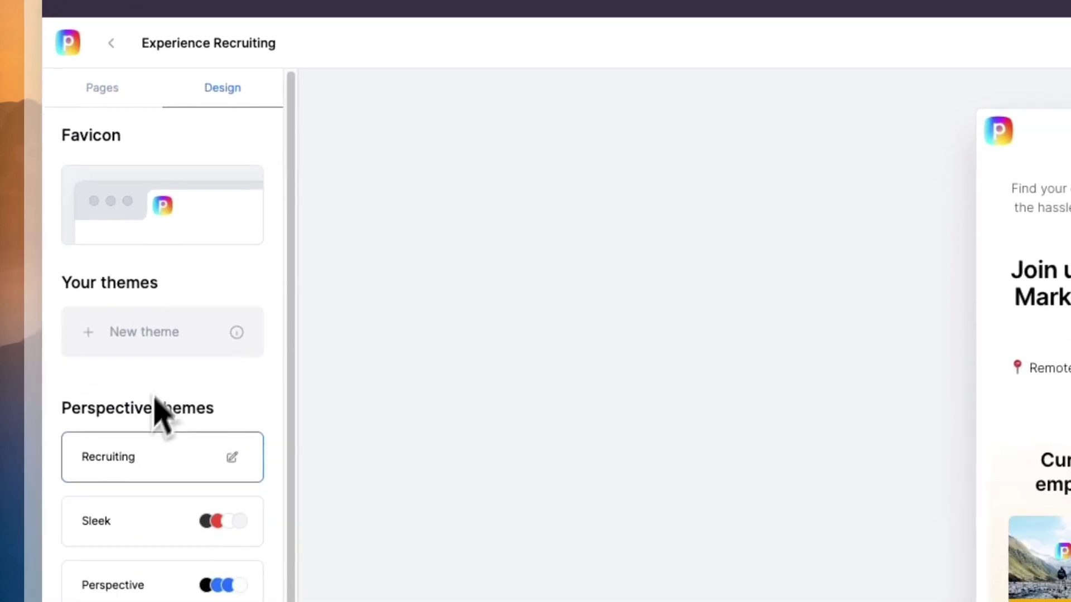
scroll(142, 415, down, 6)
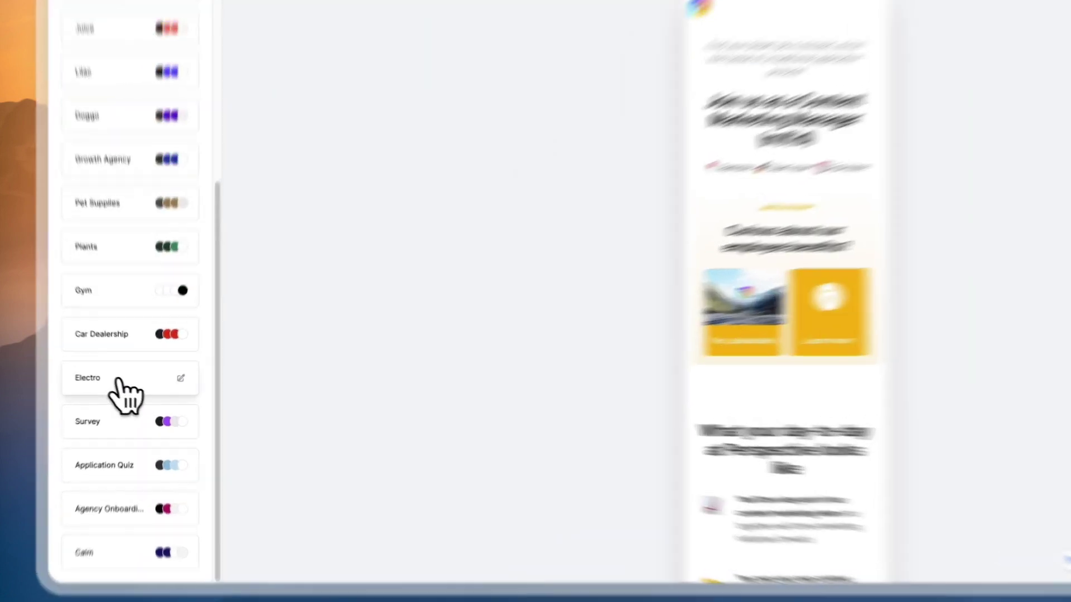
click(118, 382)
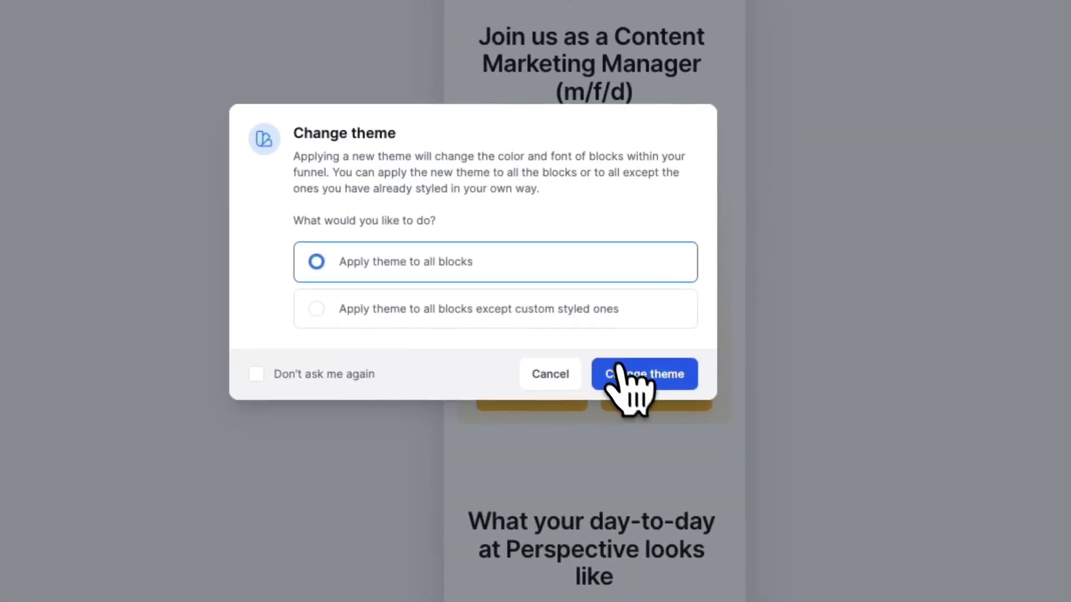
click(1056, 226)
Switch the funnel to the Pet Supplies theme, applied to all blocks
scroll(535, 379, down, 15)
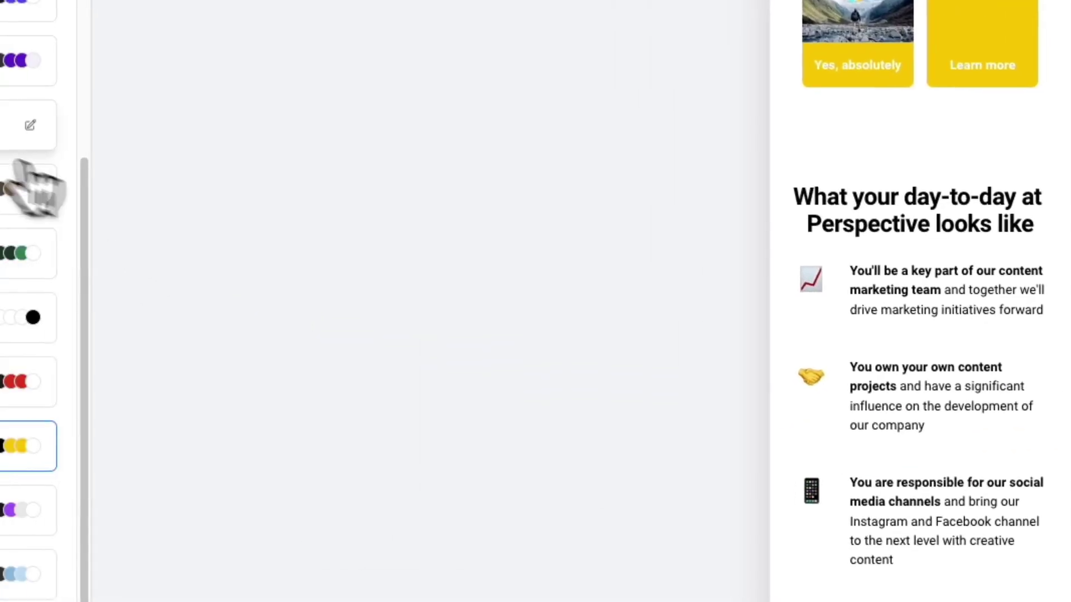
click(28, 186)
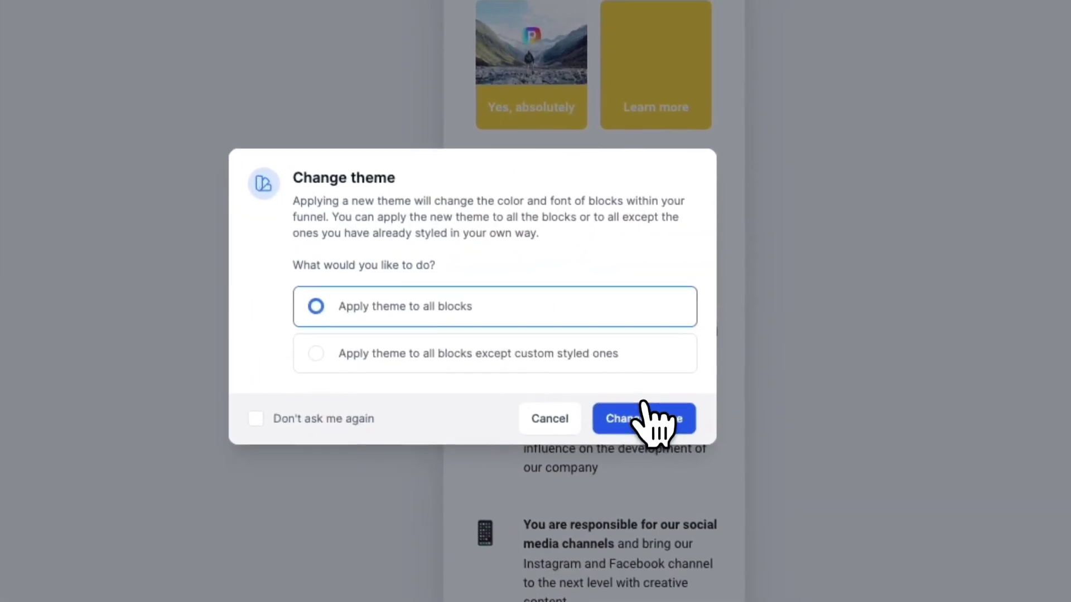
click(644, 416)
scroll(633, 334, up, 5)
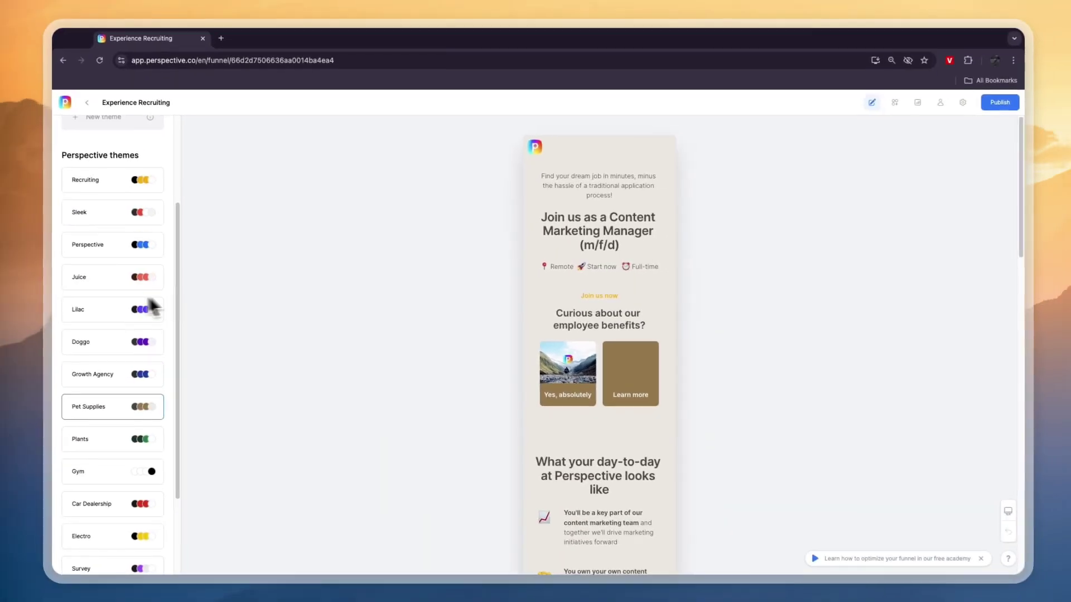
scroll(85, 296, up, 3)
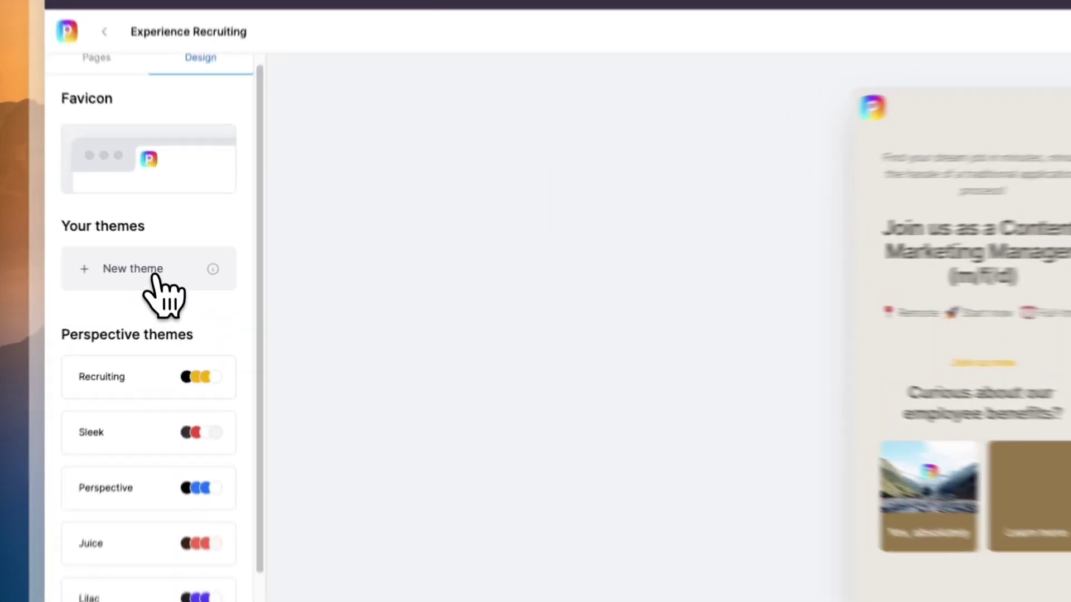
Create a new custom theme with a different page transition and the most rounded corners
click(117, 243)
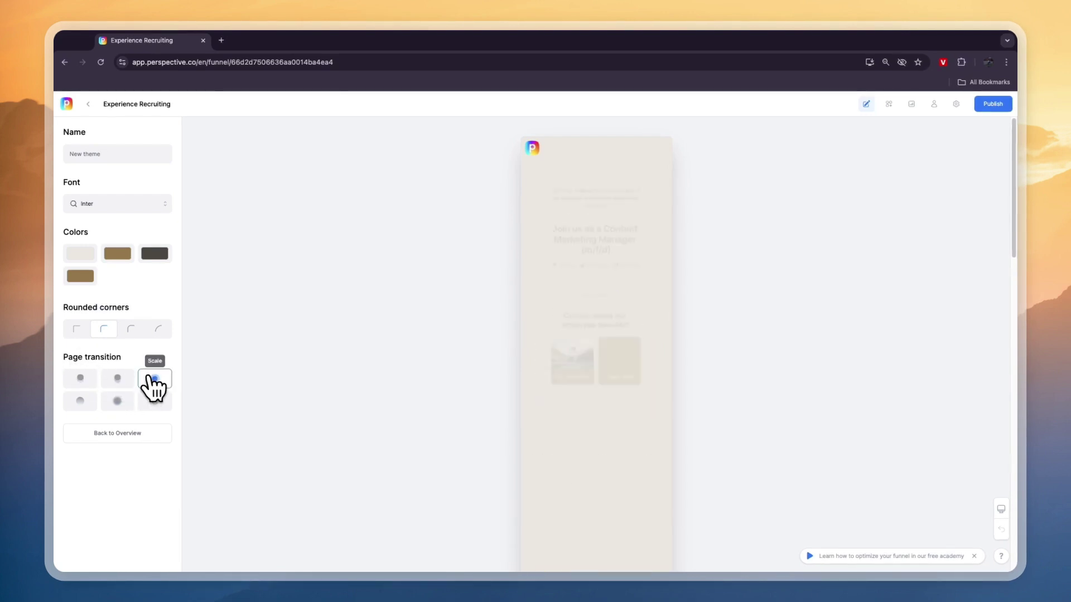
click(118, 379)
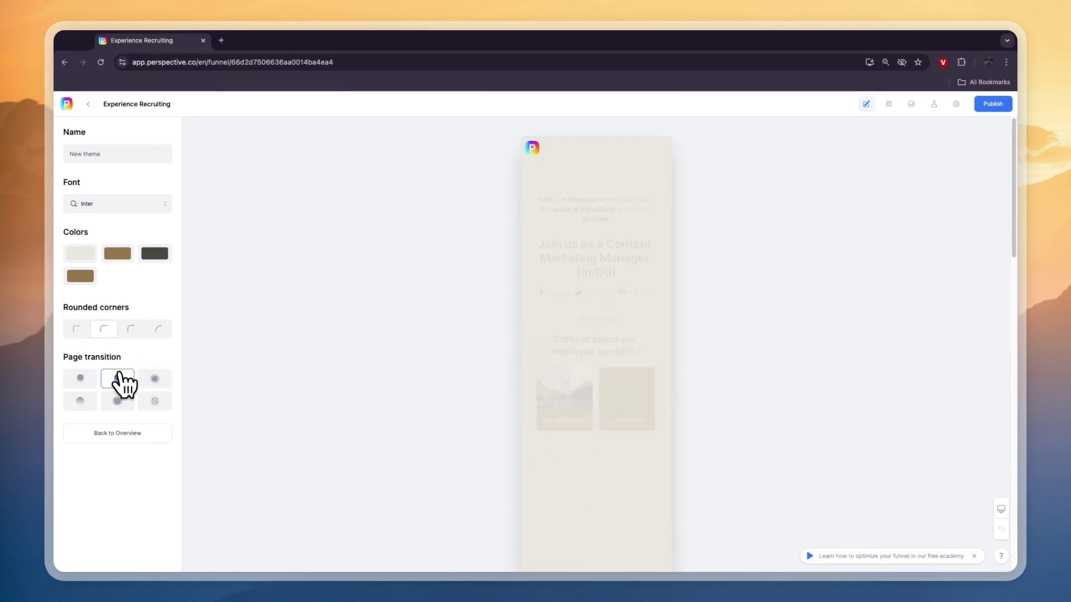
click(115, 402)
click(80, 401)
click(117, 377)
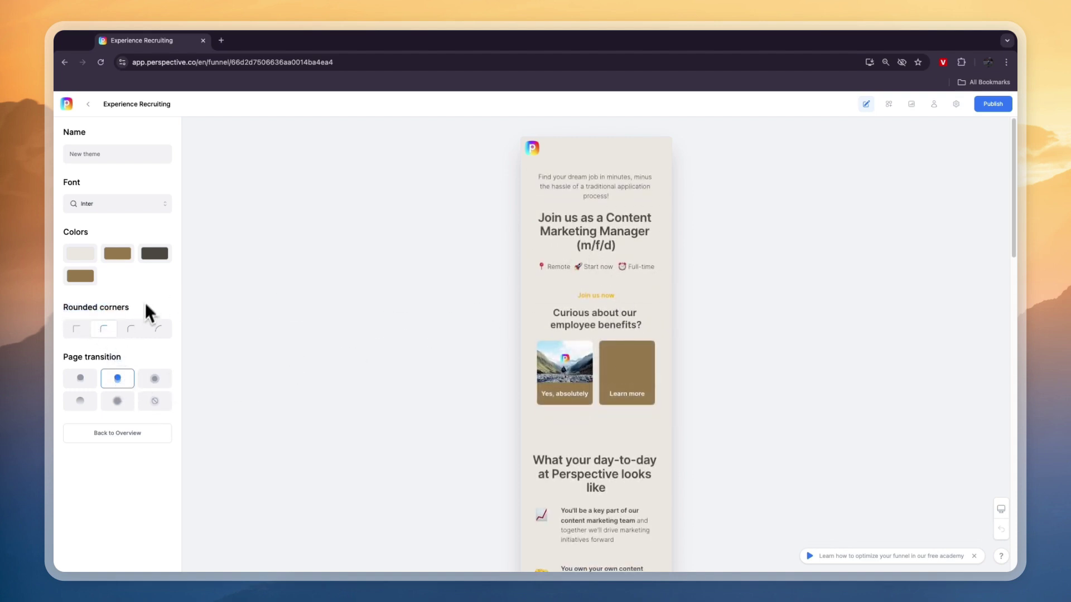
click(159, 329)
Give the theme a solid bright green #0EFC78 background, keeping the Inter font
click(88, 254)
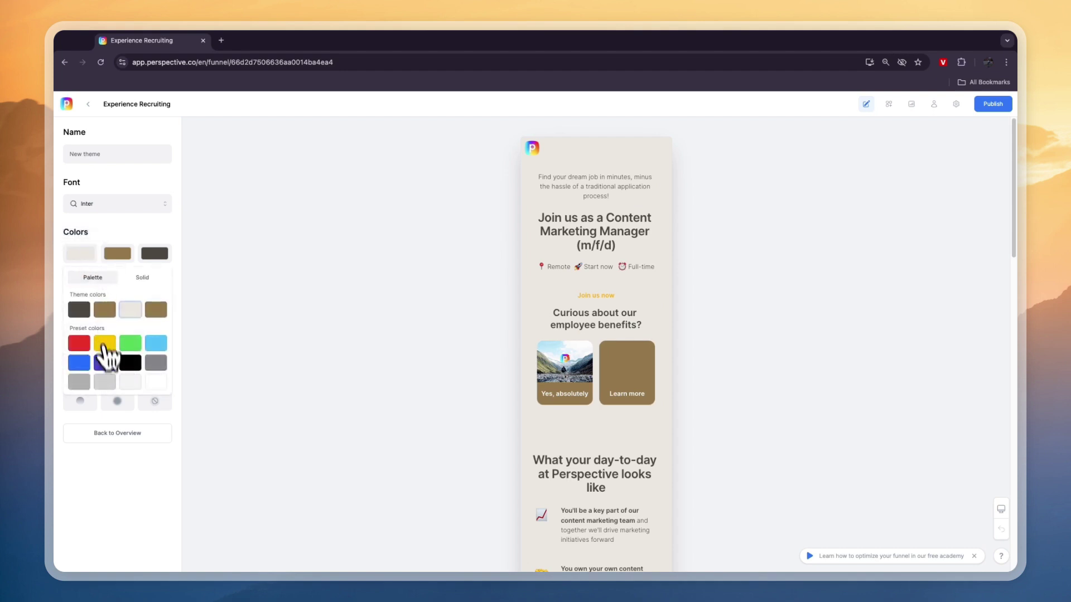
click(141, 277)
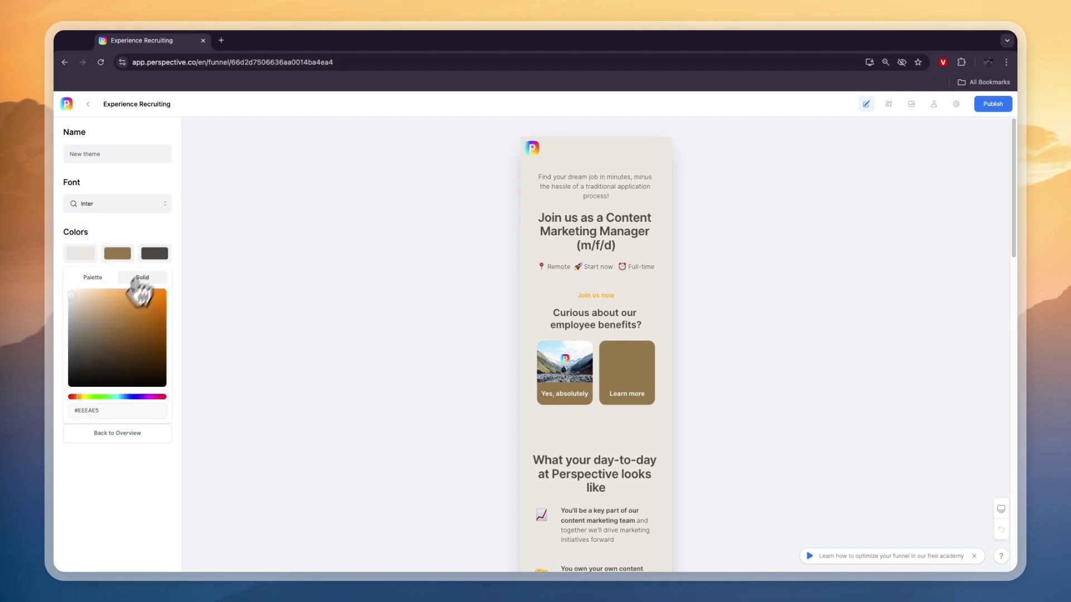
drag(91, 396, 108, 397)
drag(143, 330, 187, 282)
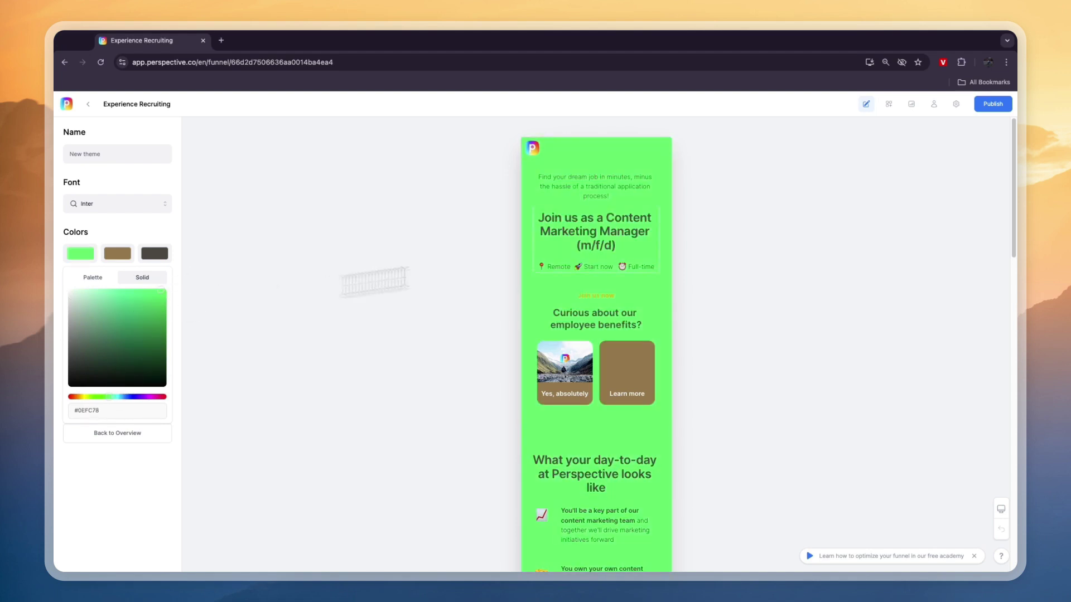
click(135, 174)
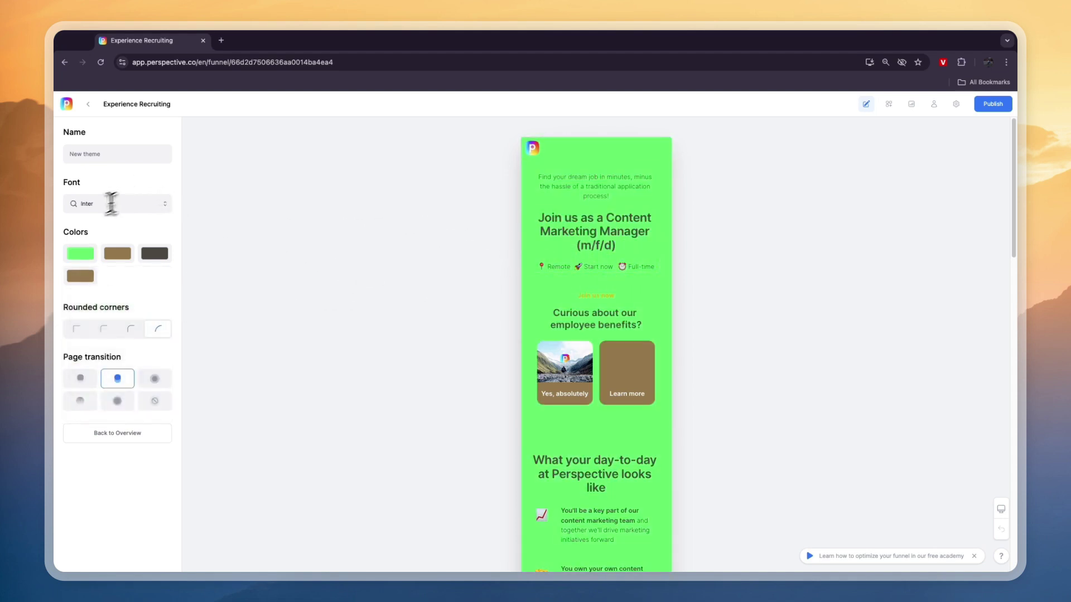
click(106, 204)
scroll(96, 279, down, 5)
scroll(92, 279, up, 10)
click(112, 170)
Switch the funnel to the Perspective theme from the theme overview
click(132, 431)
scroll(132, 373, down, 2)
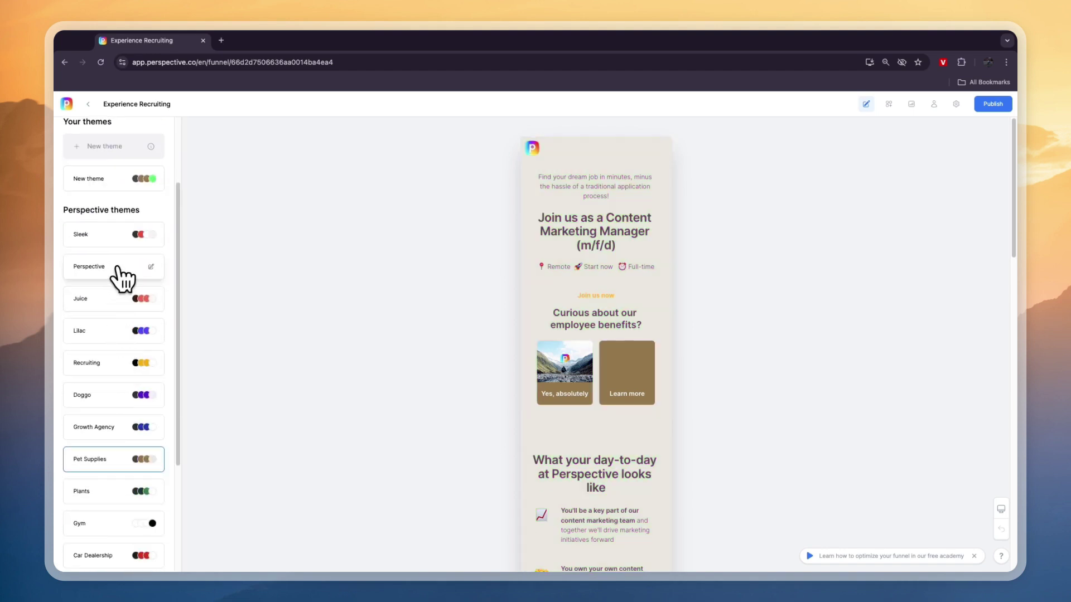
click(125, 269)
click(621, 386)
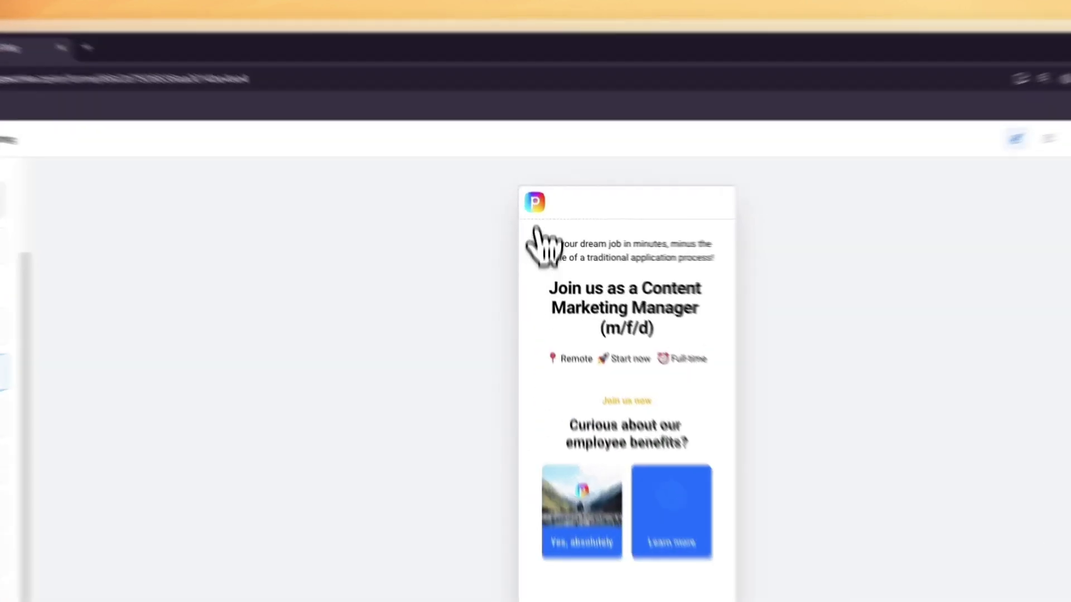
click(532, 149)
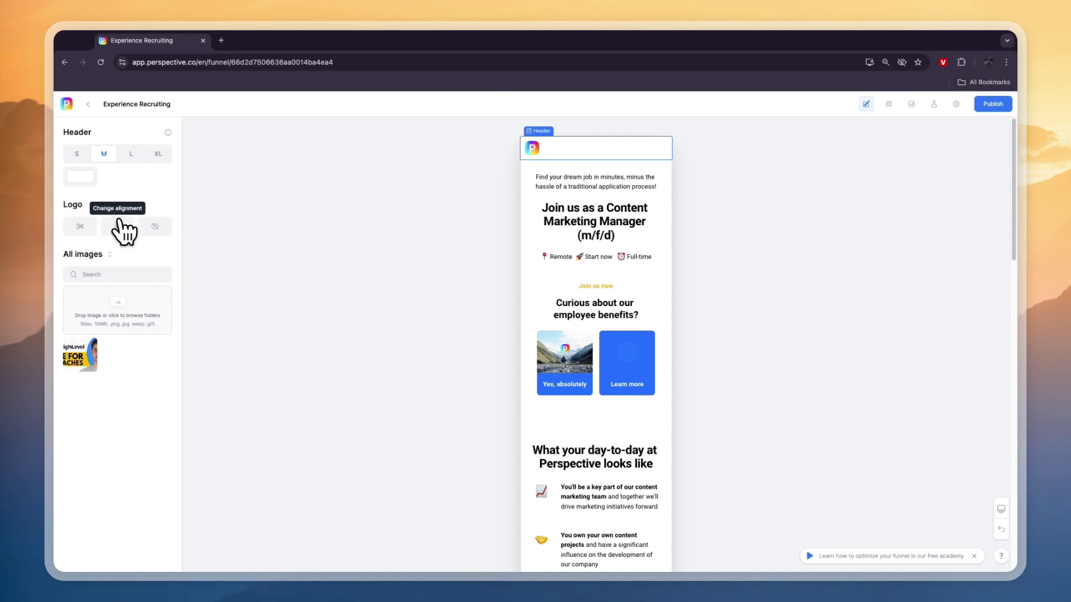
Hide the header logo and scroll down to the footer block
click(155, 226)
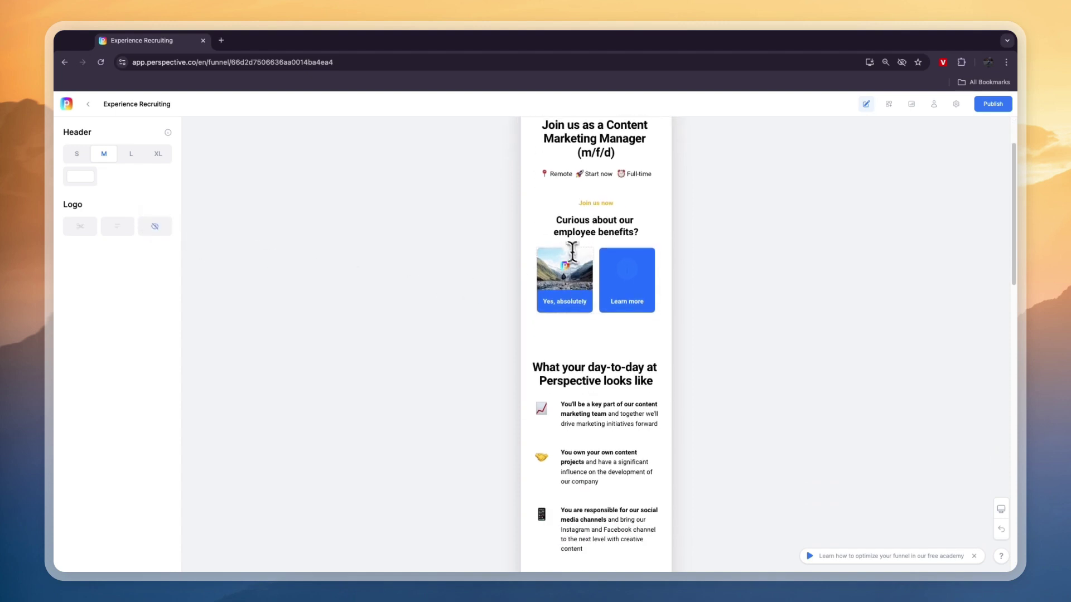
scroll(571, 252, up, 3)
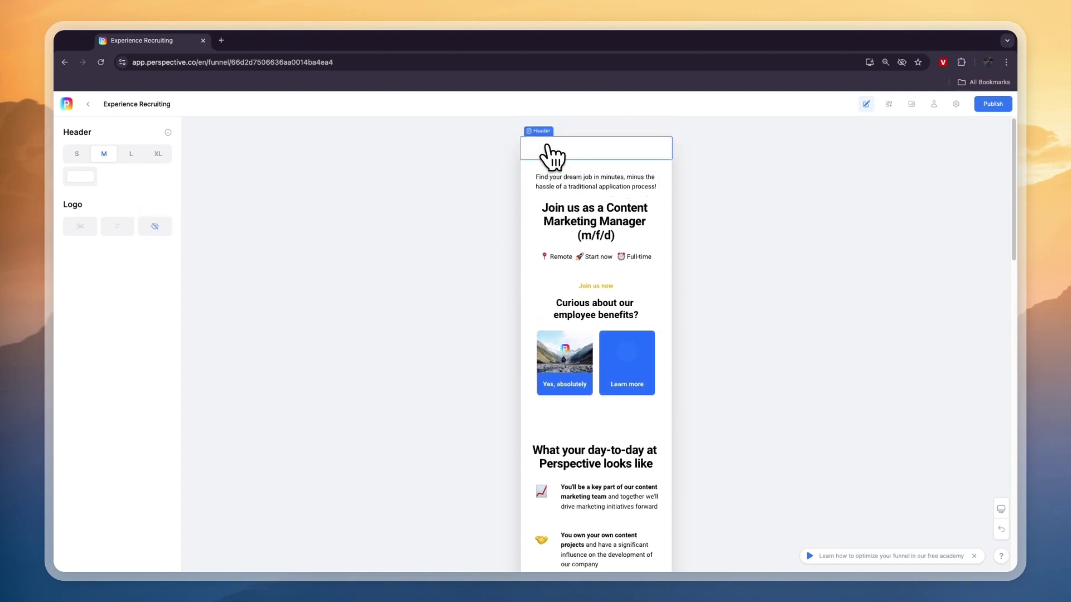
scroll(569, 335, down, 15)
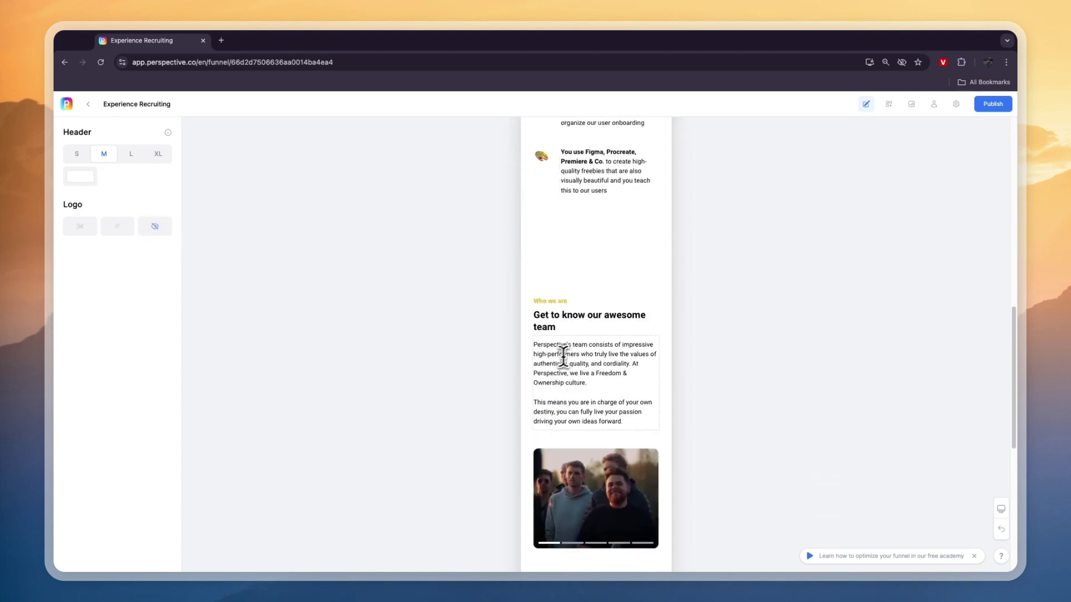
scroll(556, 360, down, 5)
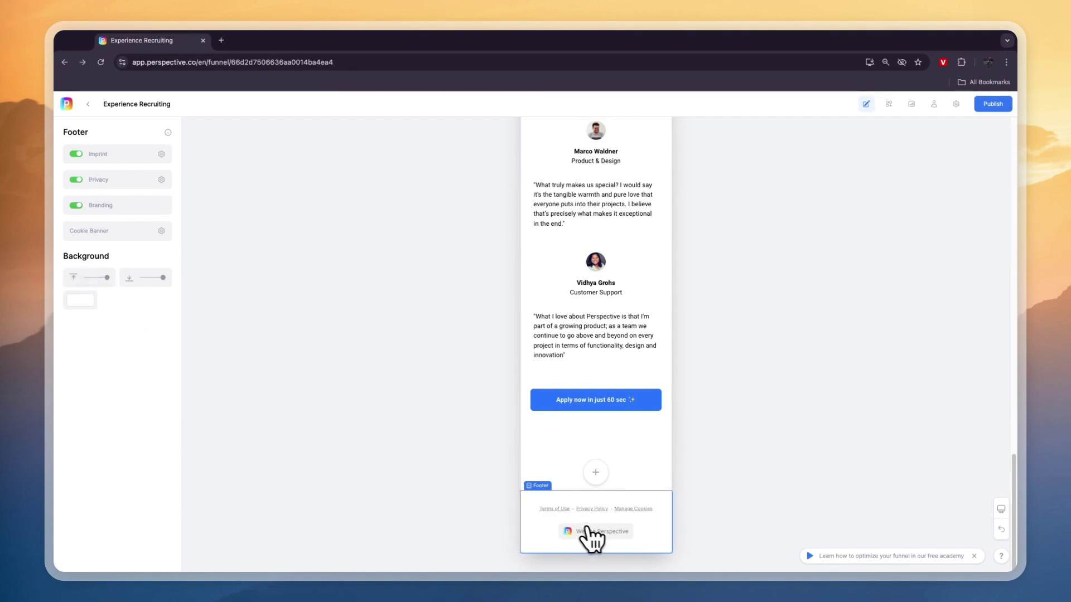
Try turning off footer branding, compare the Pro, Business and Advanced plans, then return
click(77, 205)
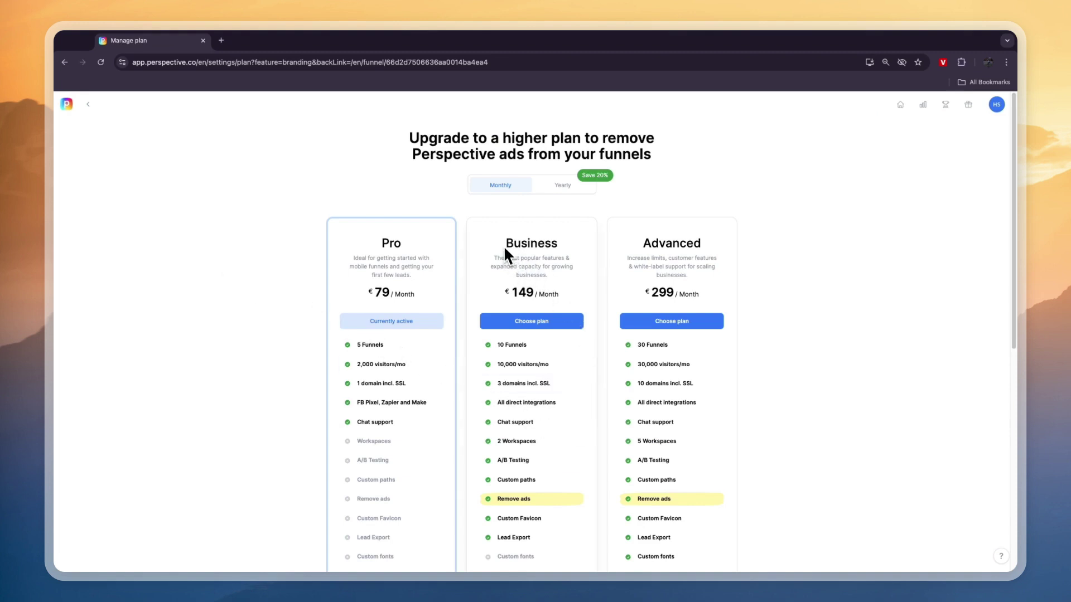
drag(505, 245, 559, 246)
drag(641, 243, 720, 246)
scroll(720, 245, down, 2)
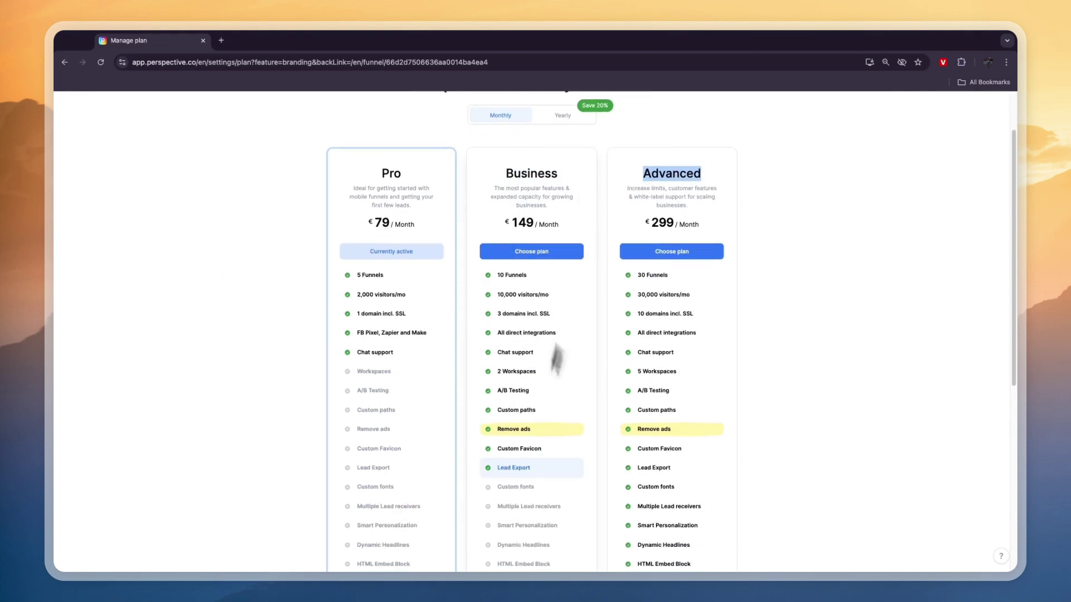
click(499, 436)
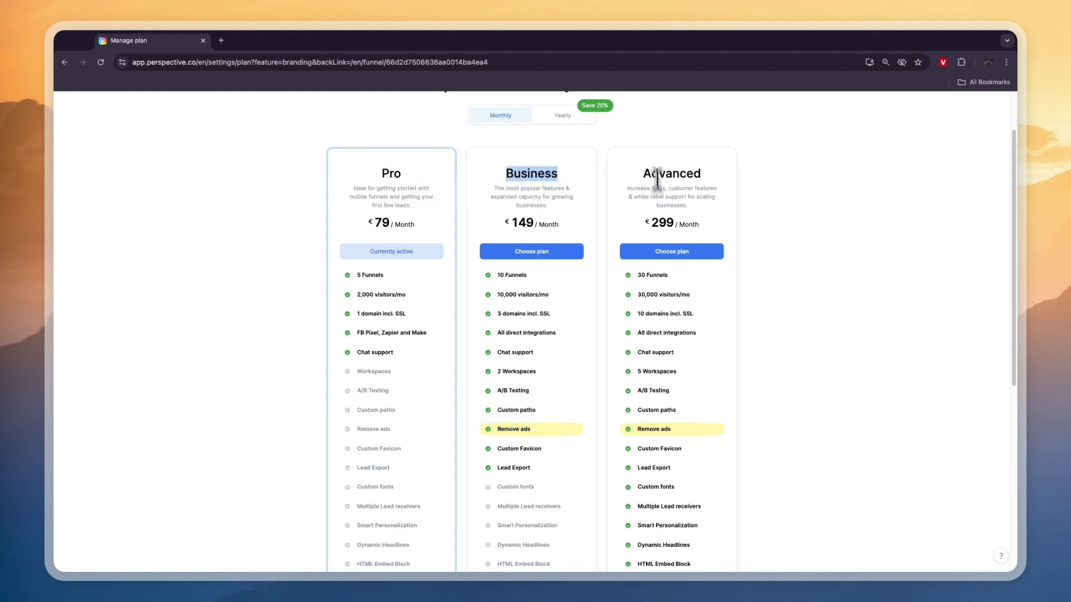
scroll(657, 178, down, 3)
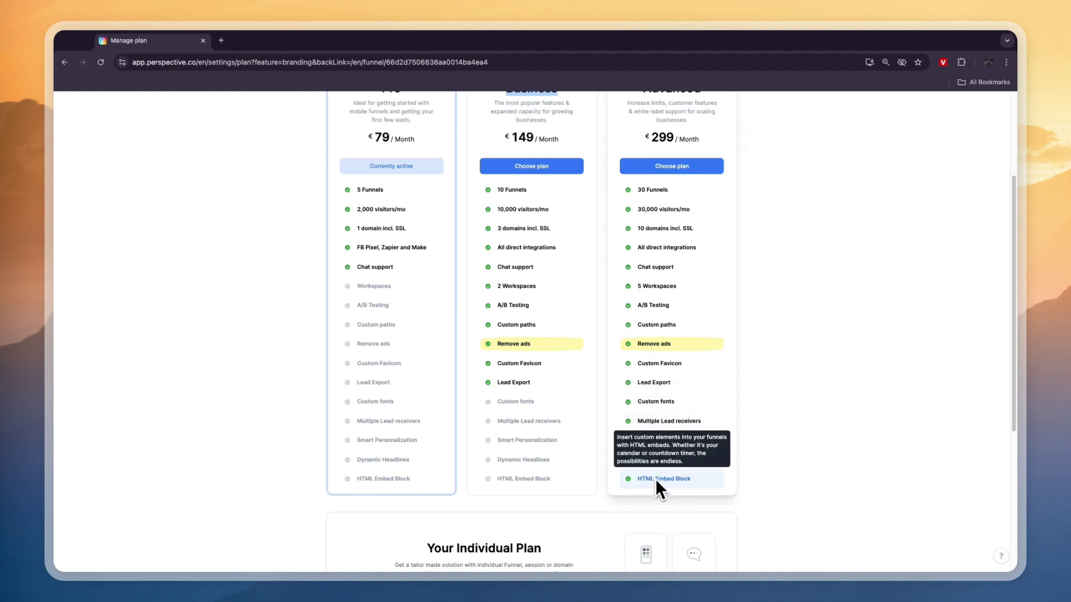
scroll(600, 406, down, 4)
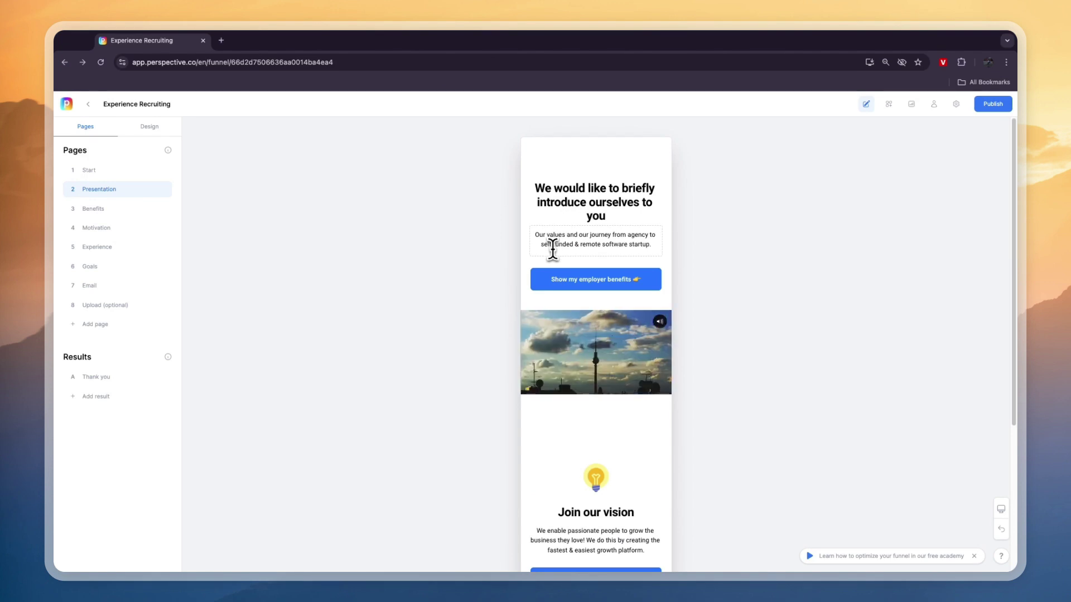
Delete '(optional)' from the Upload page heading, leaving 'Do you have your resume ready?'
click(99, 228)
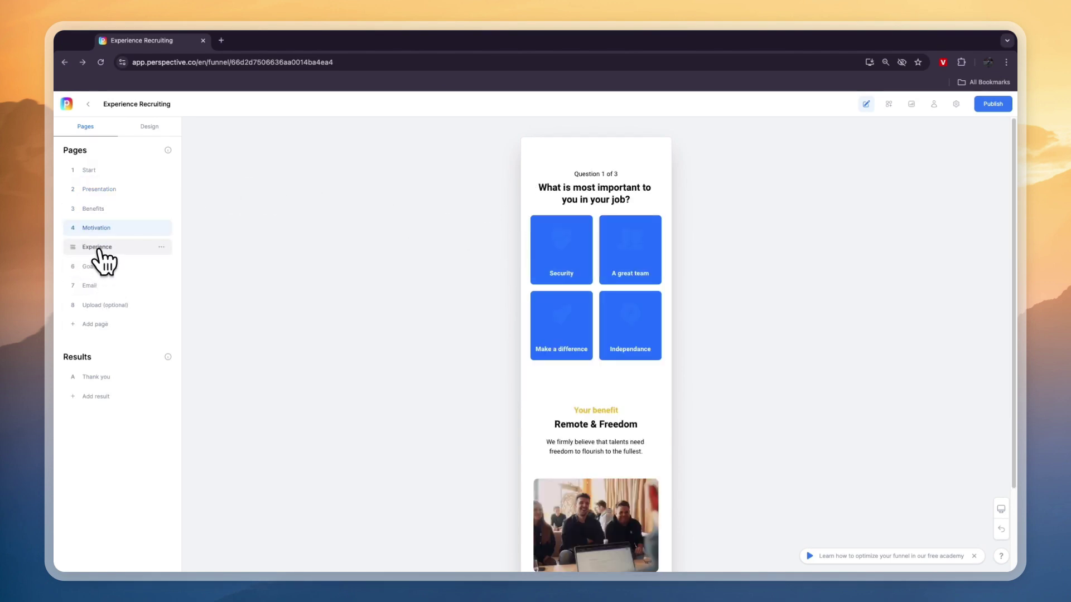
click(105, 305)
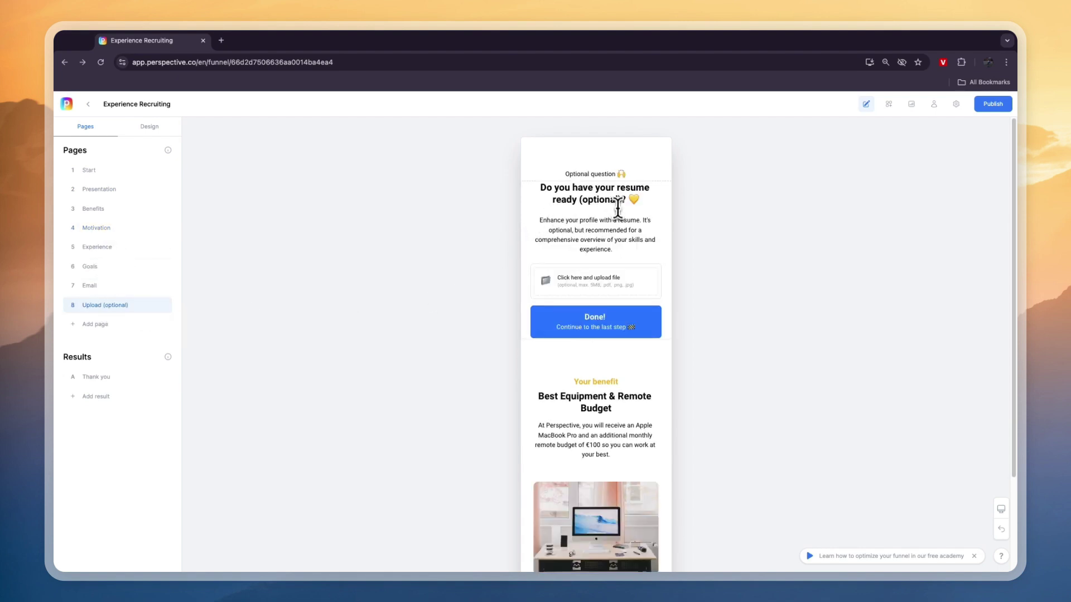
scroll(614, 235, down, 1)
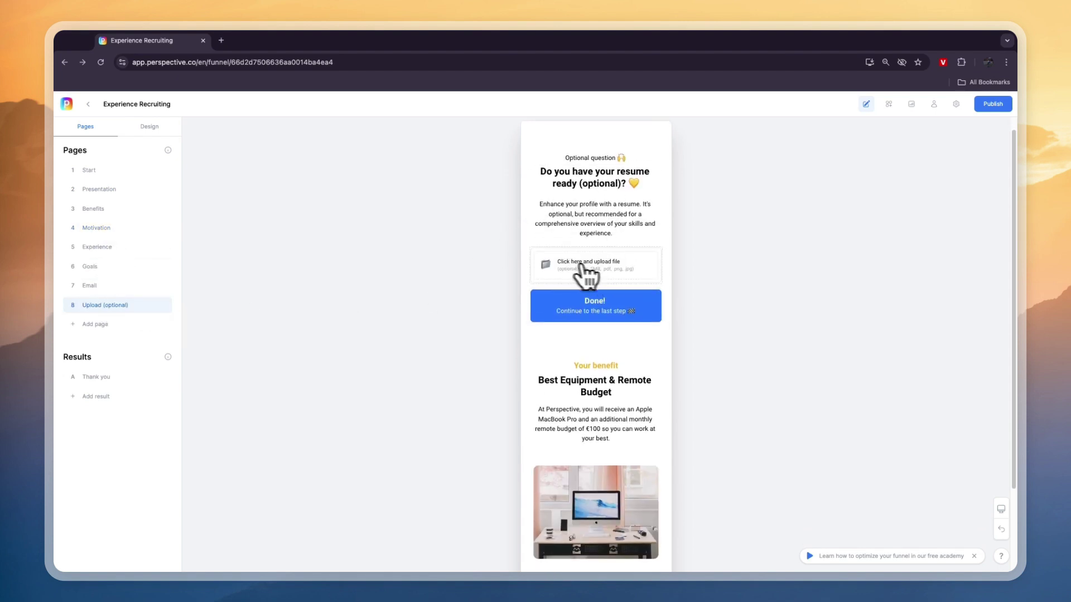
click(587, 192)
drag(580, 185, 621, 189)
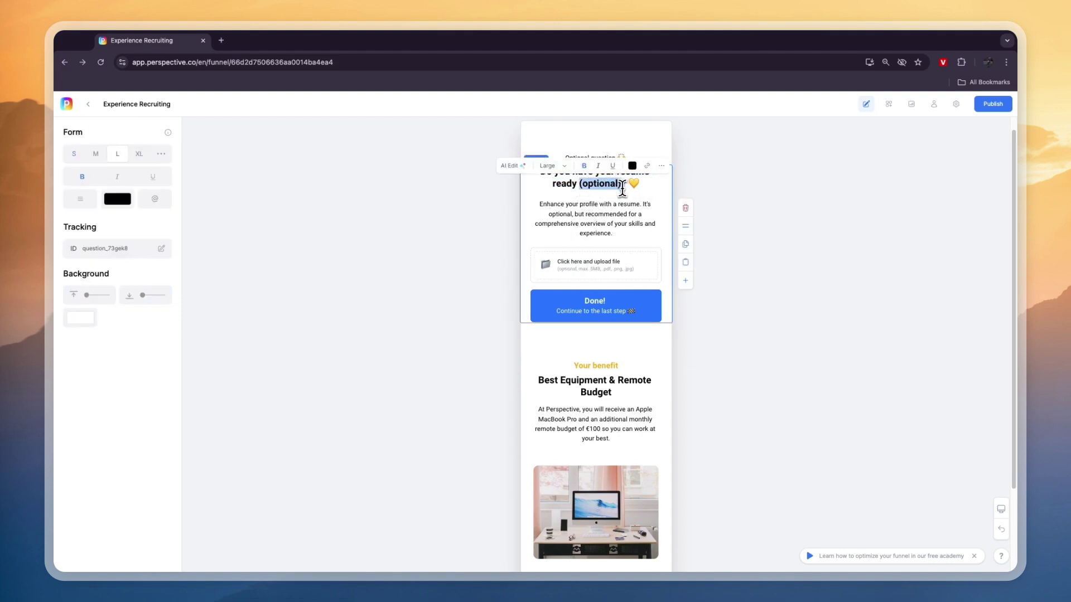
key(BackSpace)
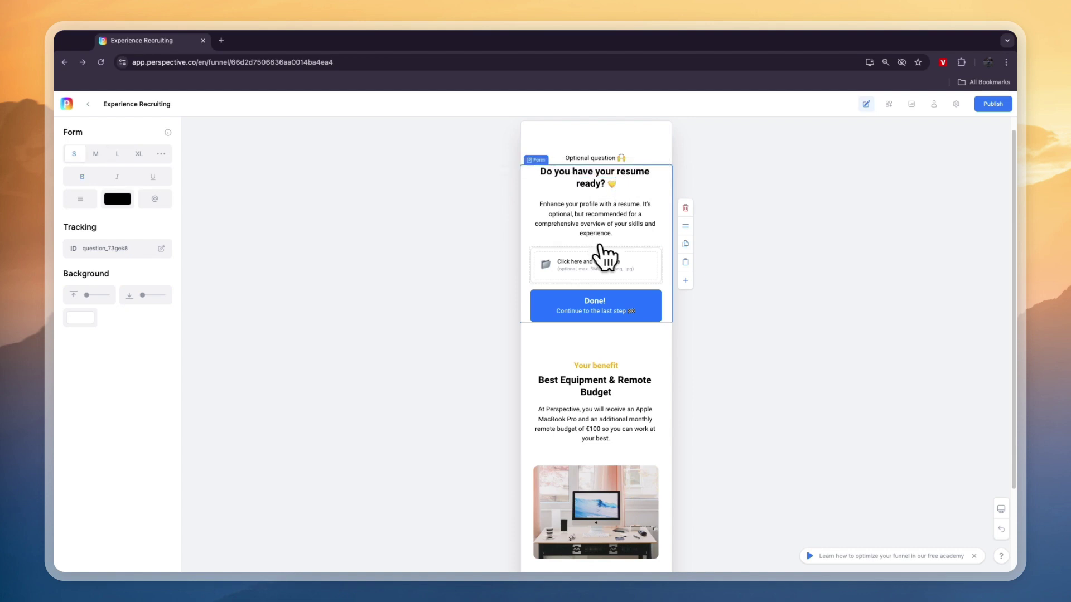
scroll(619, 357, down, 3)
Replace the desk photo under 'Best Equipment & Remote Budget' with a newly uploaded Shopify thumbnail
click(618, 396)
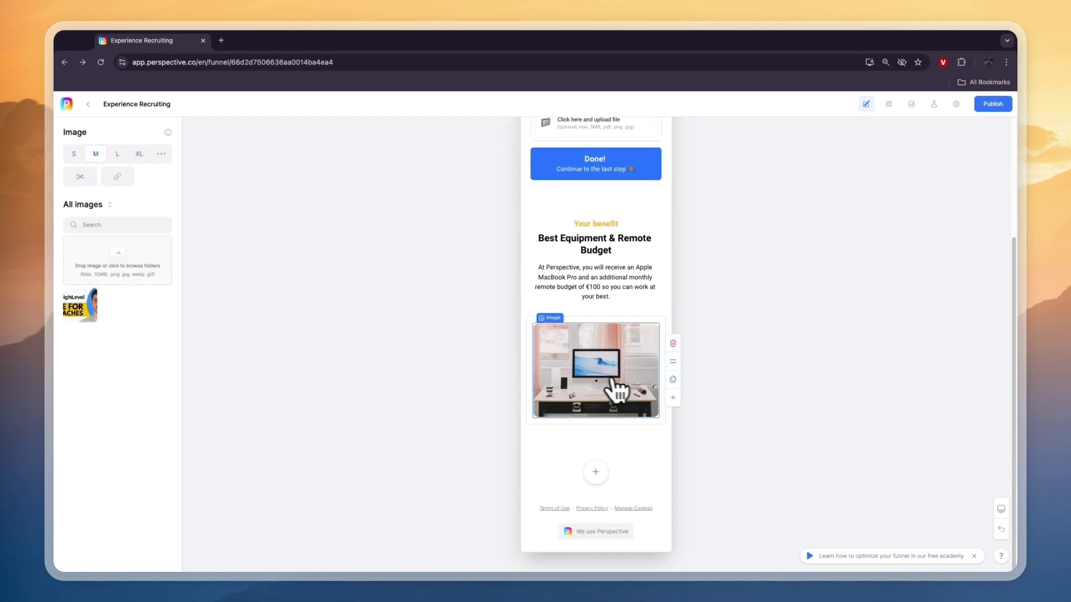
click(137, 265)
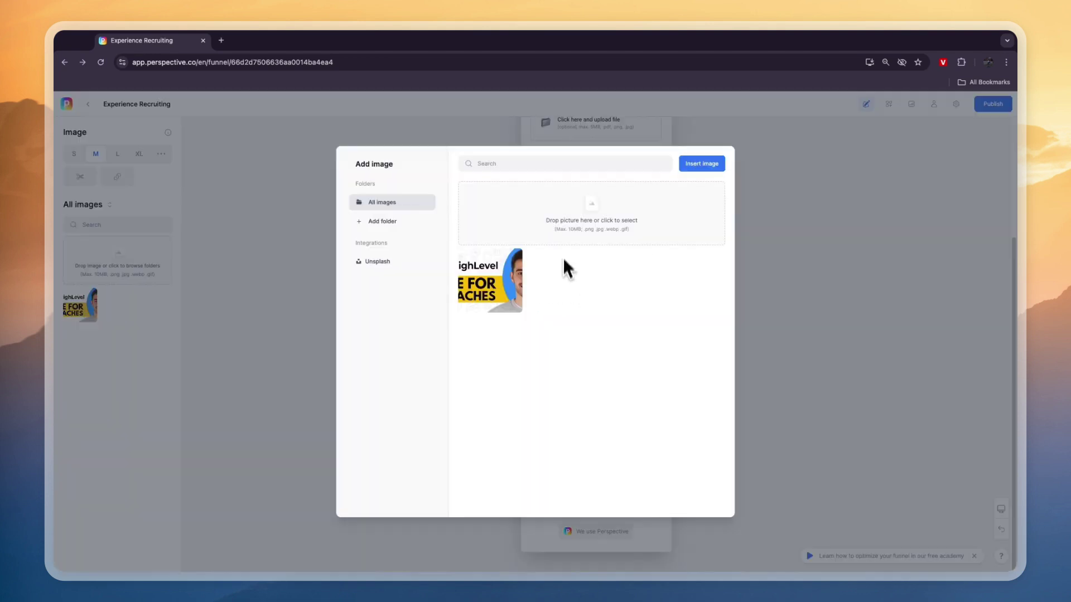
drag(999, 70, 556, 226)
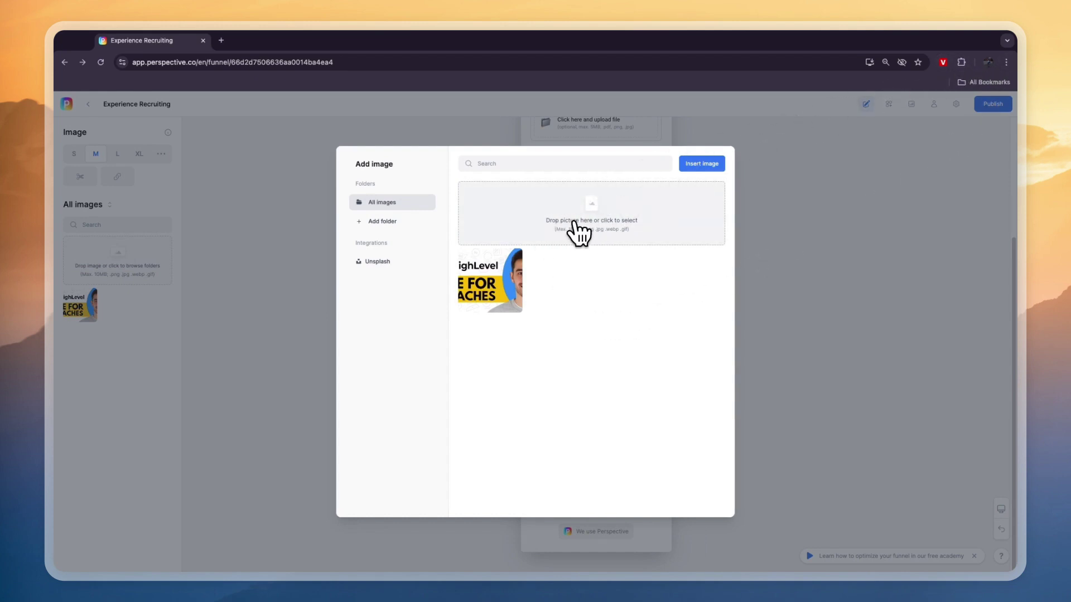
click(577, 232)
double_click(460, 293)
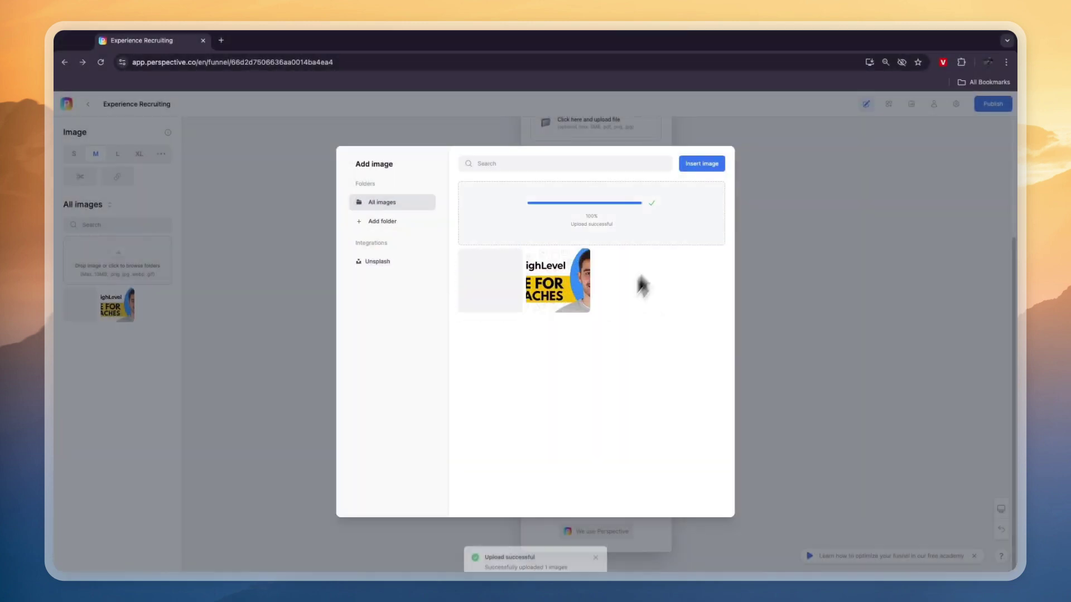
click(495, 296)
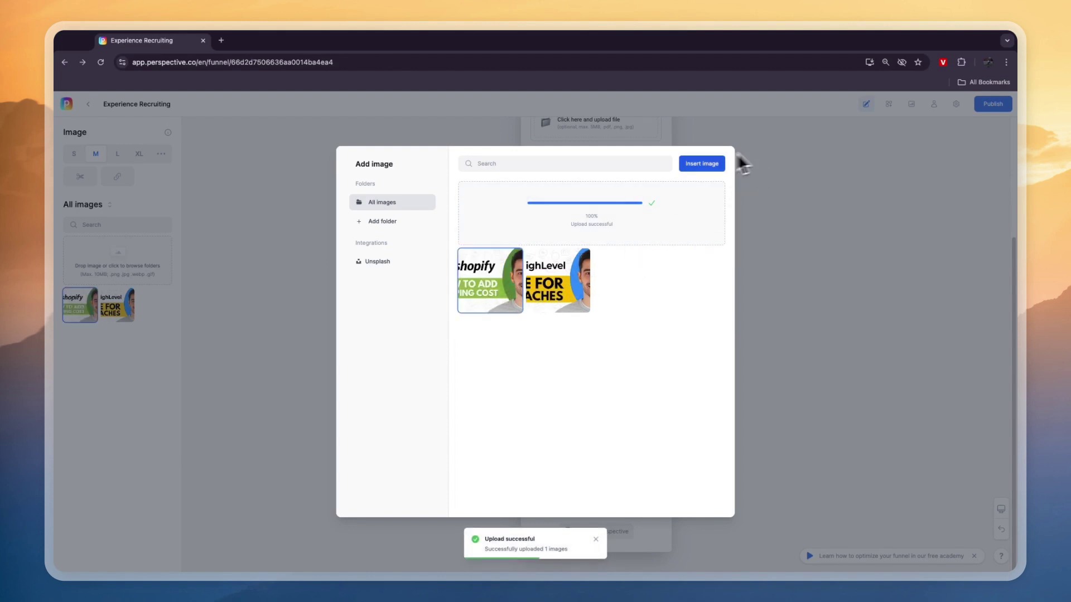
click(712, 165)
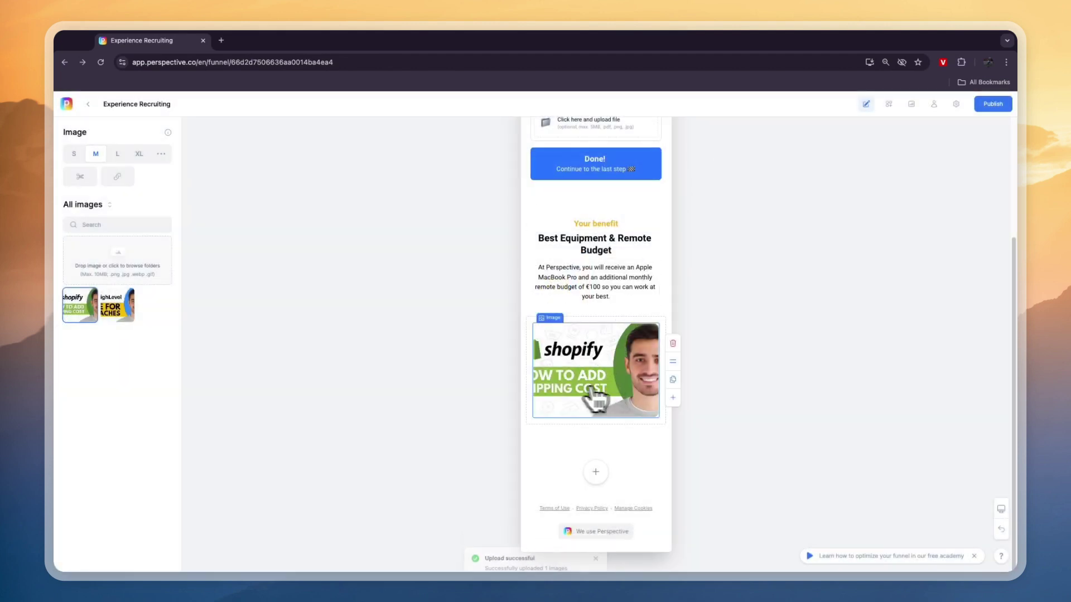
Add a Highlights layout block with Fast editing, Proven templates and Unique design cards below the image
click(595, 472)
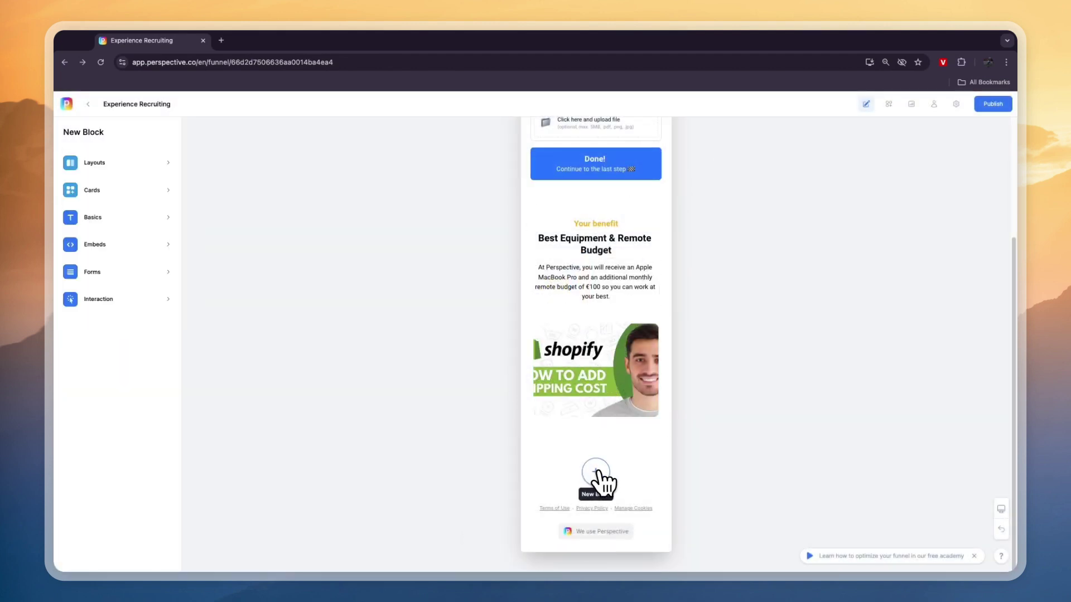
click(162, 245)
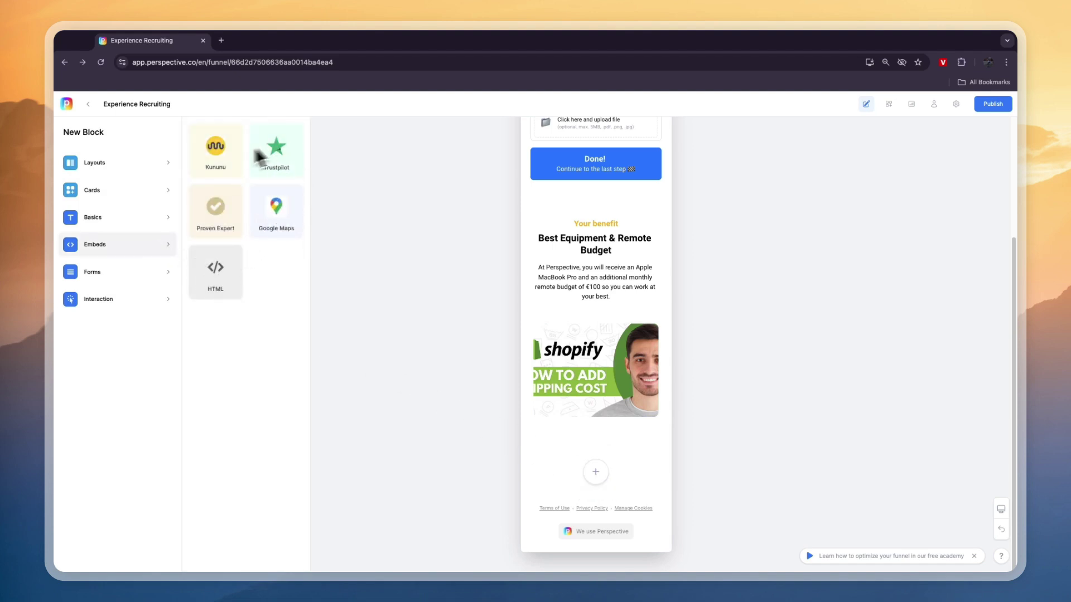
click(136, 271)
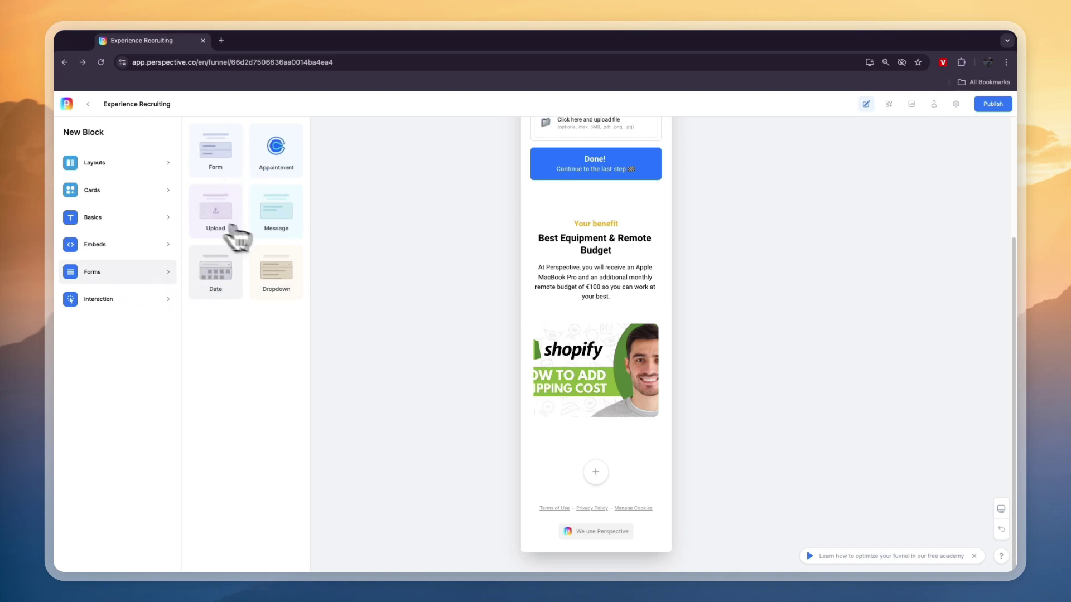
click(166, 294)
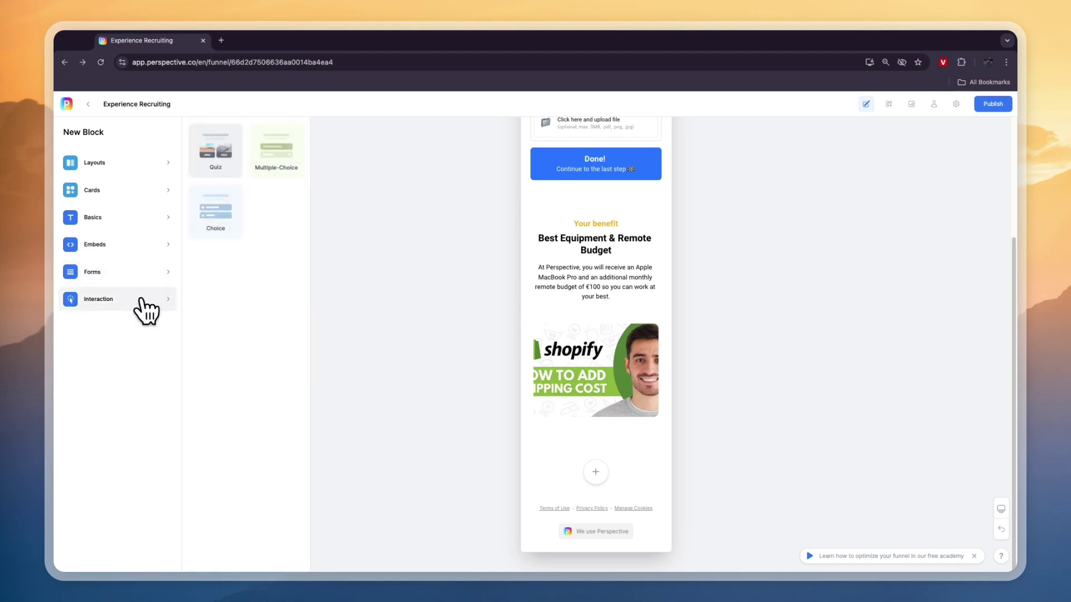
click(141, 211)
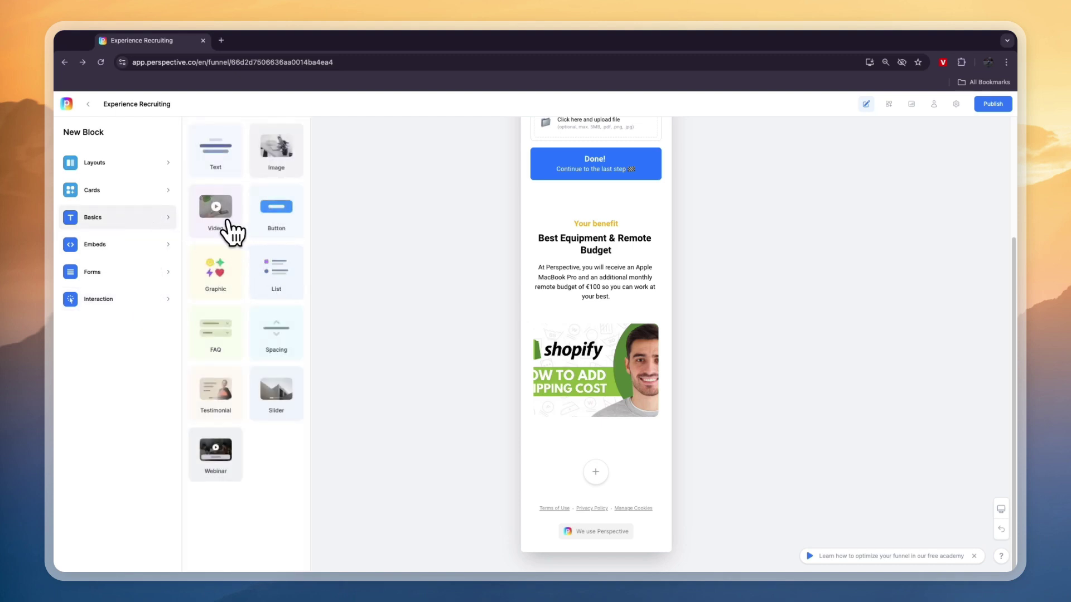
click(140, 191)
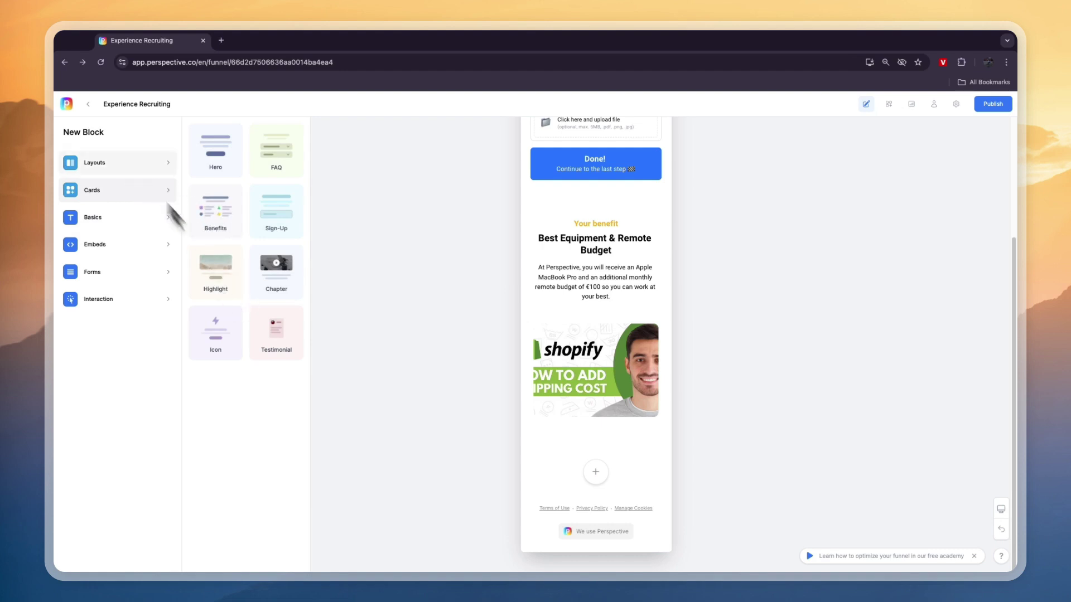
click(129, 164)
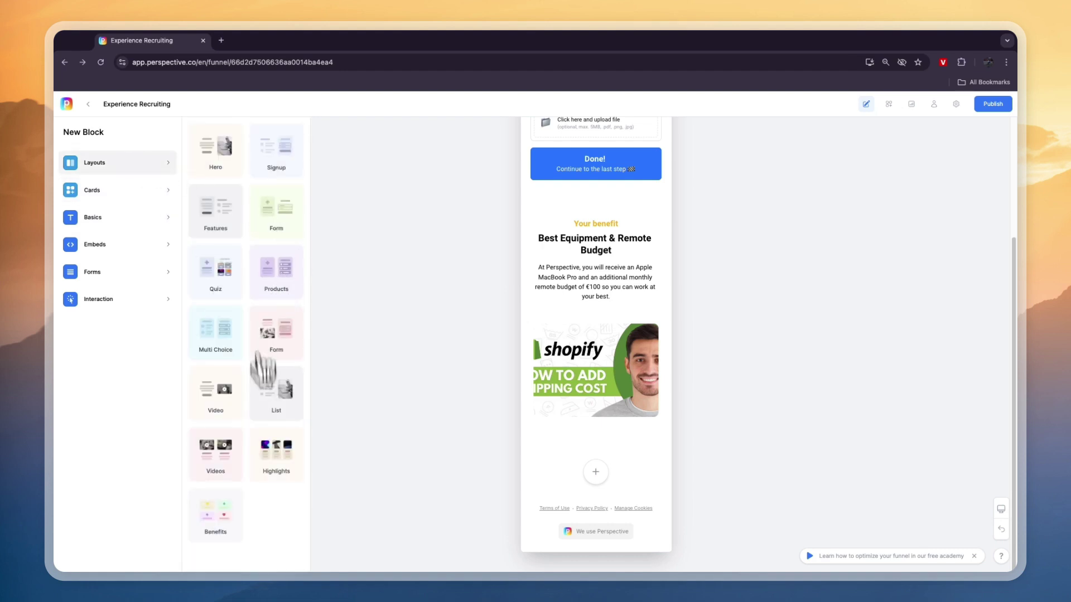
click(282, 449)
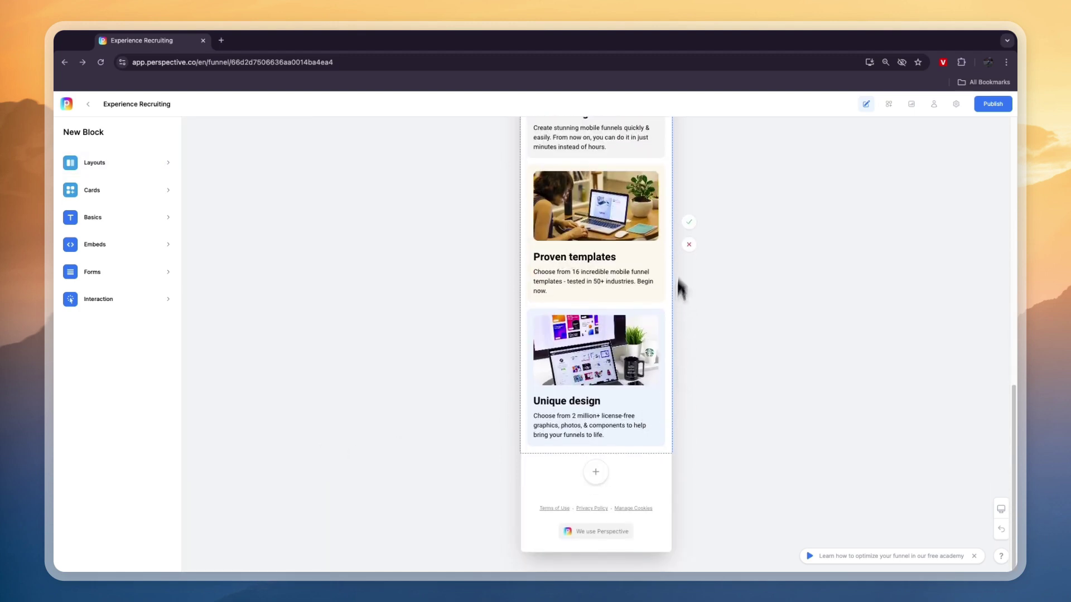
Reduce the cards section's top padding, increase its bottom padding and make its background black
scroll(508, 395, up, 5)
scroll(560, 401, down, 3)
scroll(560, 400, down, 2)
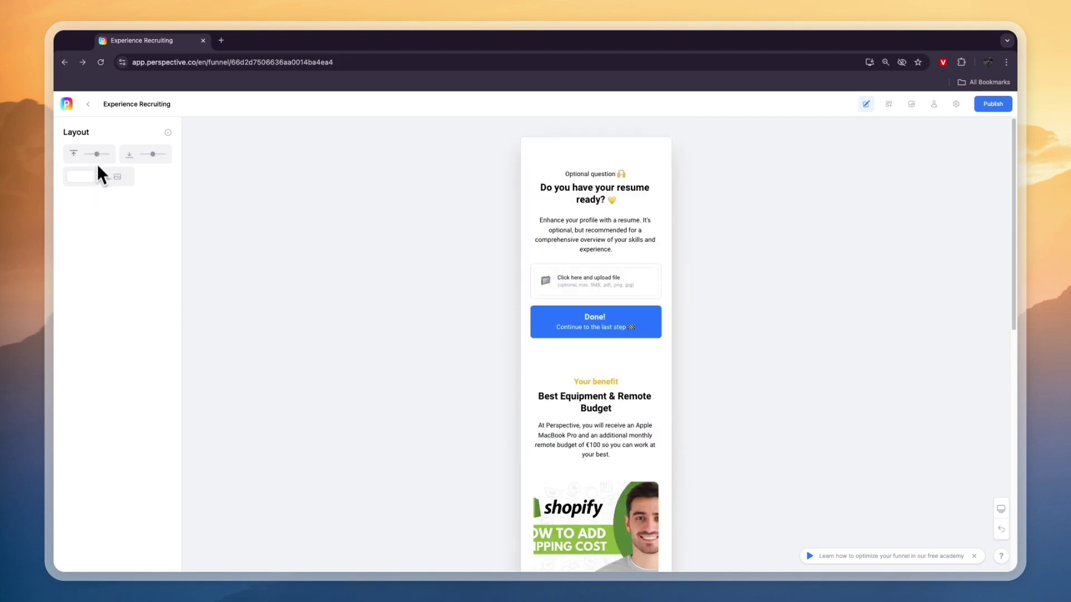
drag(93, 154, 86, 154)
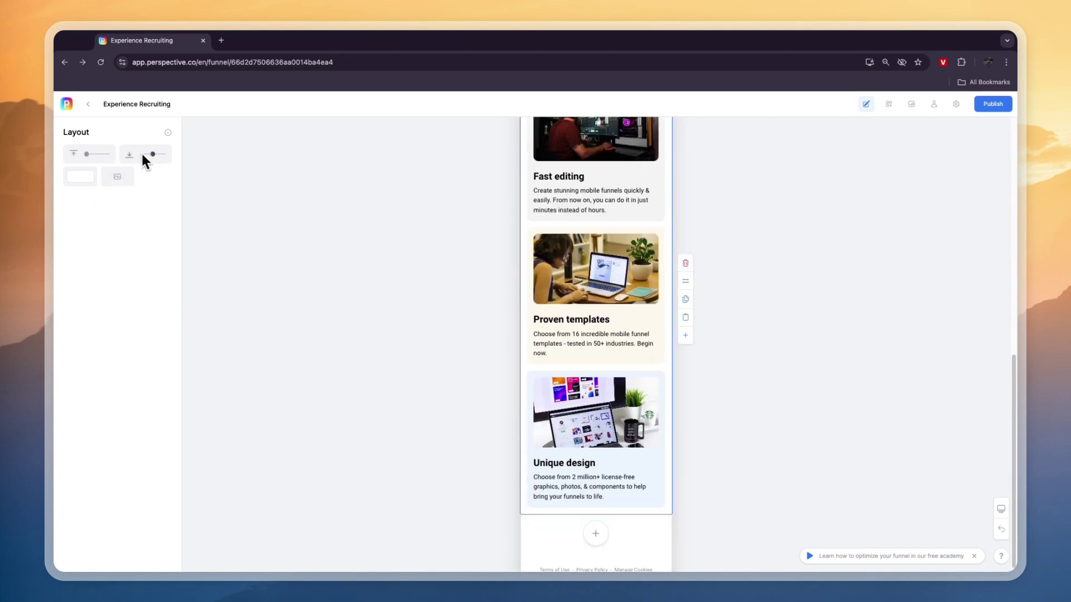
drag(151, 154, 157, 154)
click(97, 176)
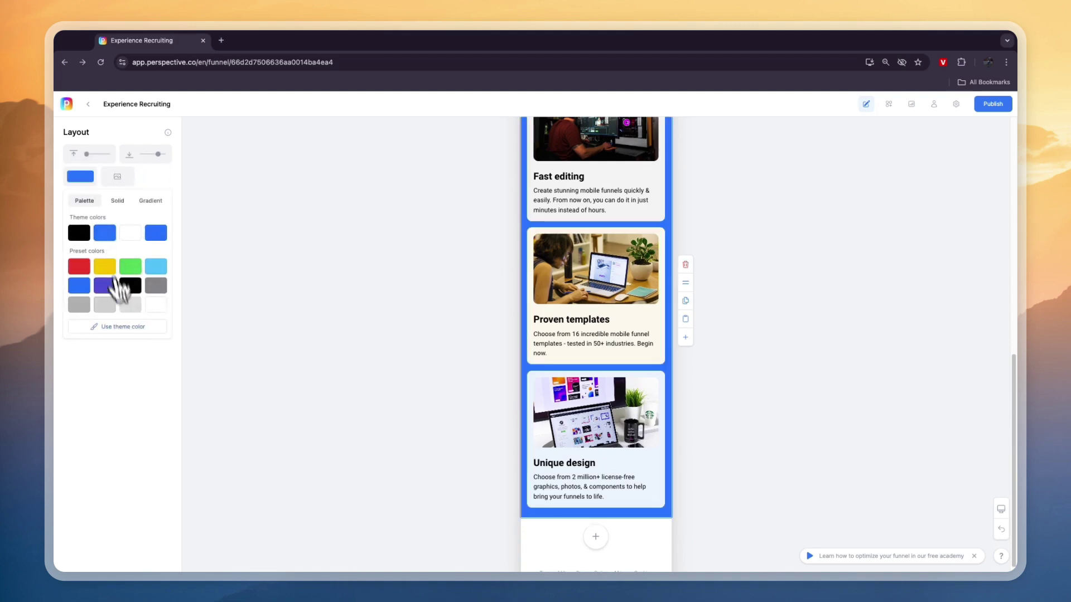
click(130, 286)
click(259, 323)
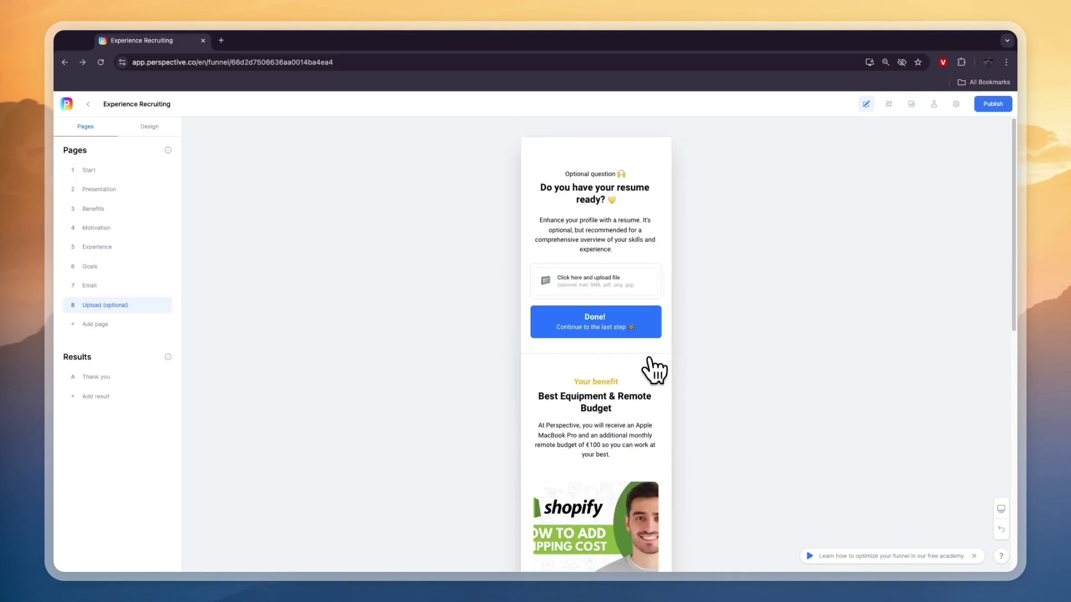
Add an Untitled page and an Untitled result B, then show the Thank you result
click(104, 325)
click(102, 418)
click(102, 398)
scroll(416, 409, down, 3)
scroll(469, 411, up, 3)
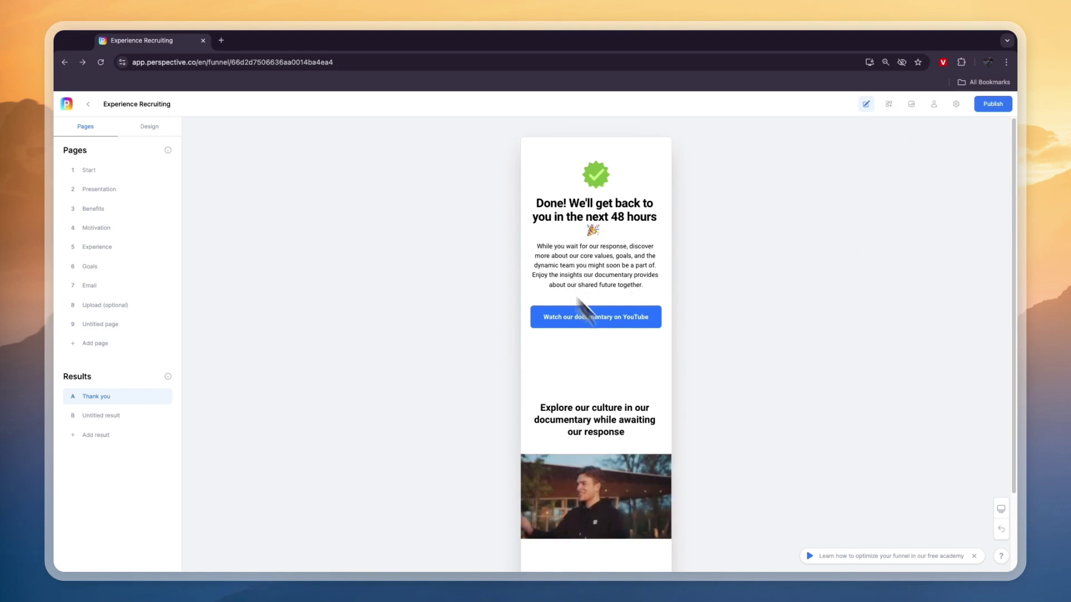
Review the funnel's integrations: Lead Notifications, Webhooks, Make, tracking pixels and Zapier connectors
click(889, 105)
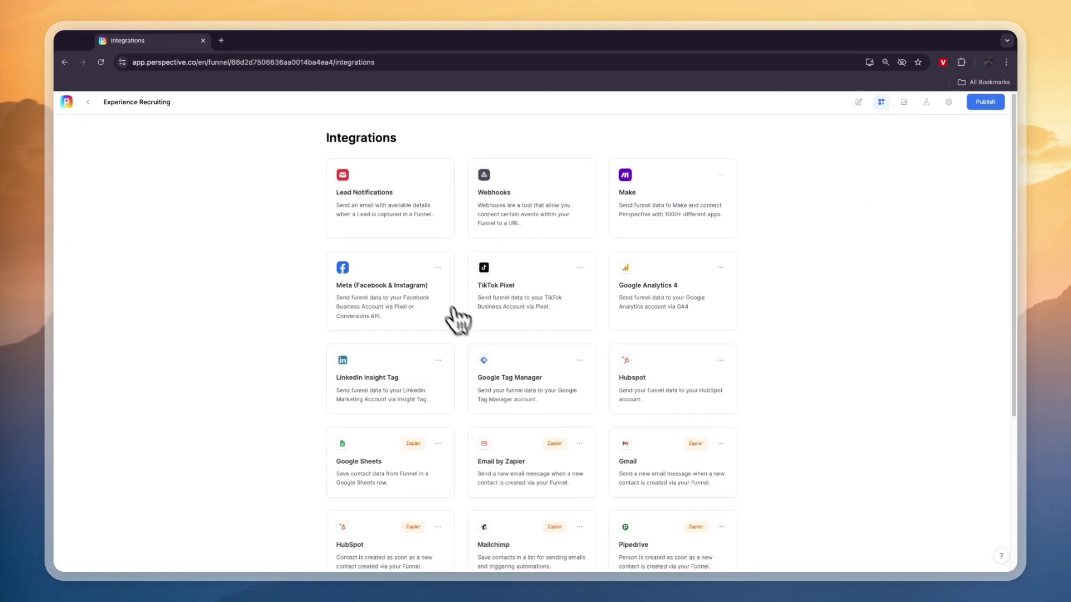
scroll(461, 323, down, 3)
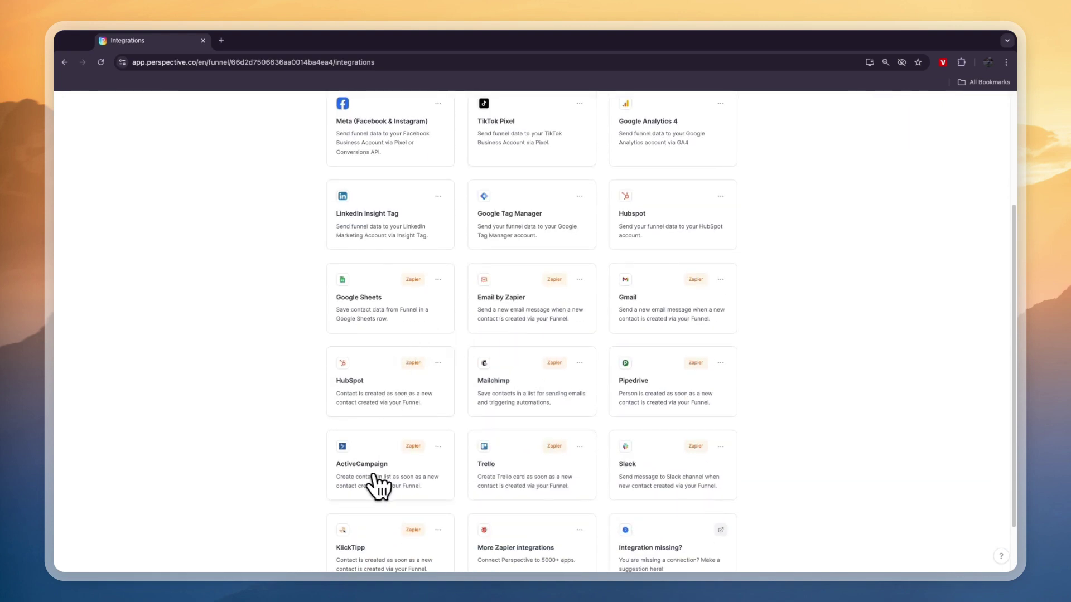
scroll(370, 490, down, 1)
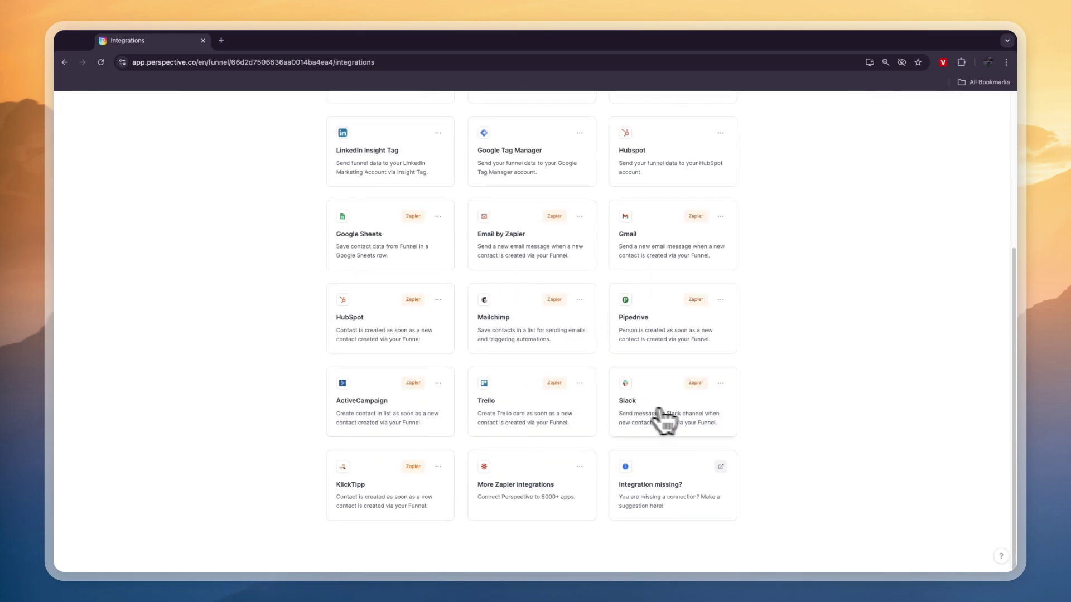
scroll(655, 413, up, 1)
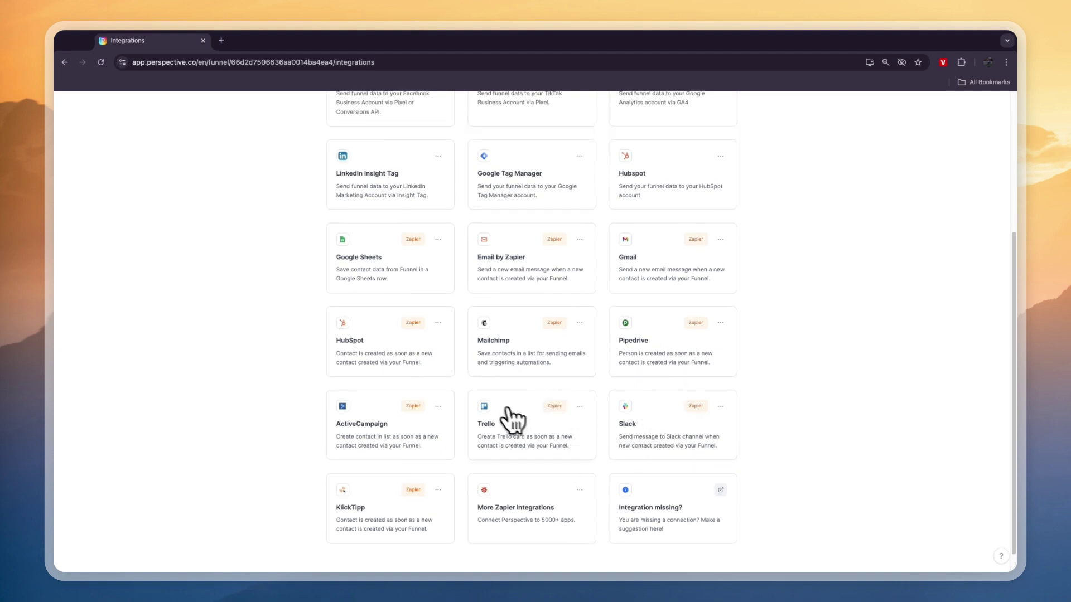
scroll(491, 410, up, 4)
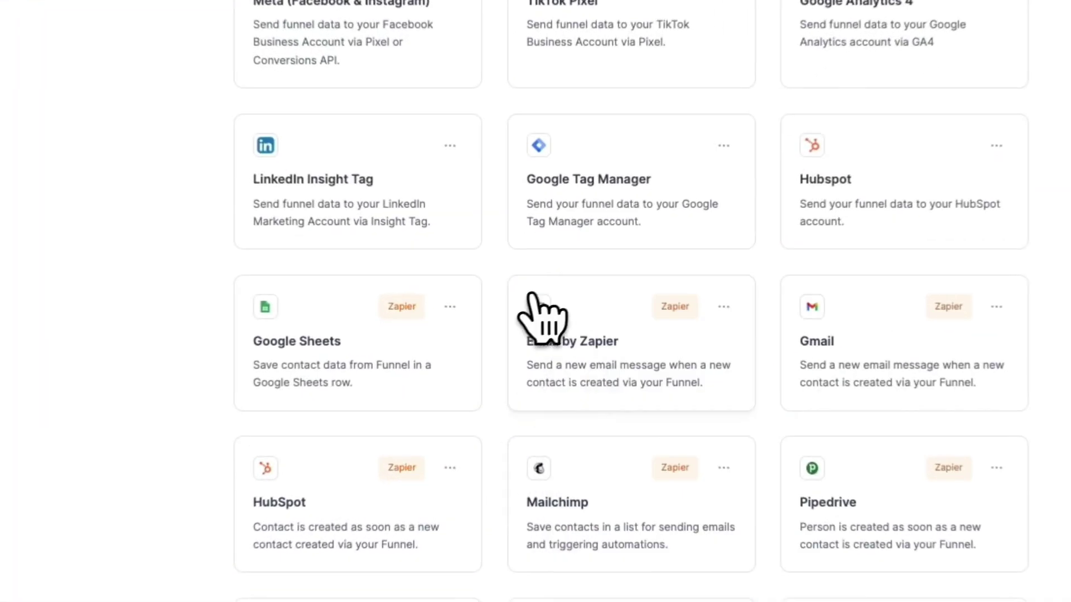
scroll(524, 313, up, 3)
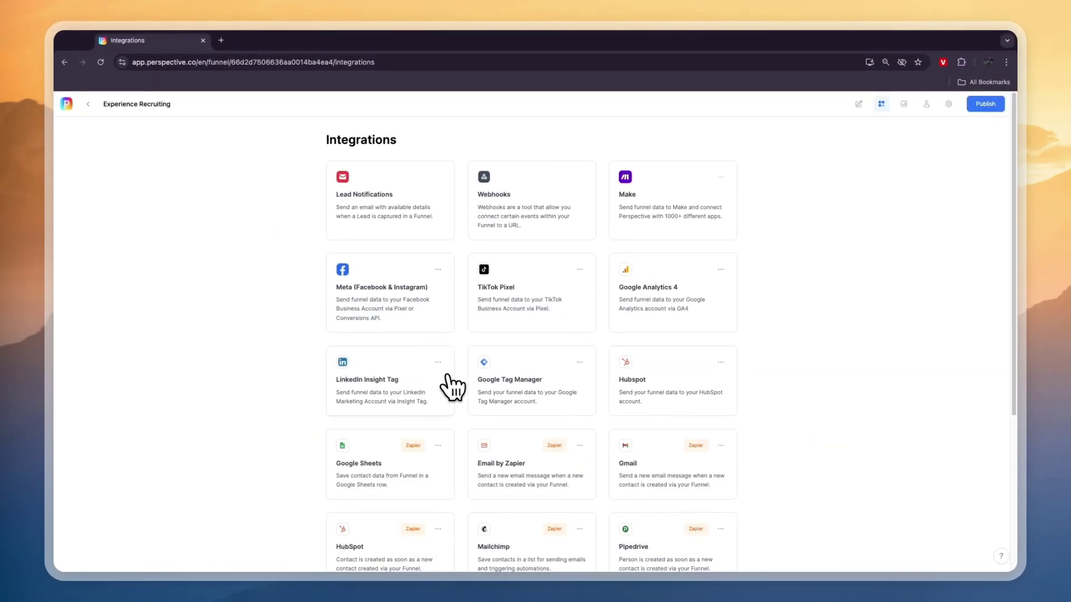
Look over the funnel's Analytics and Contacts, then go to the Favicon settings
click(904, 105)
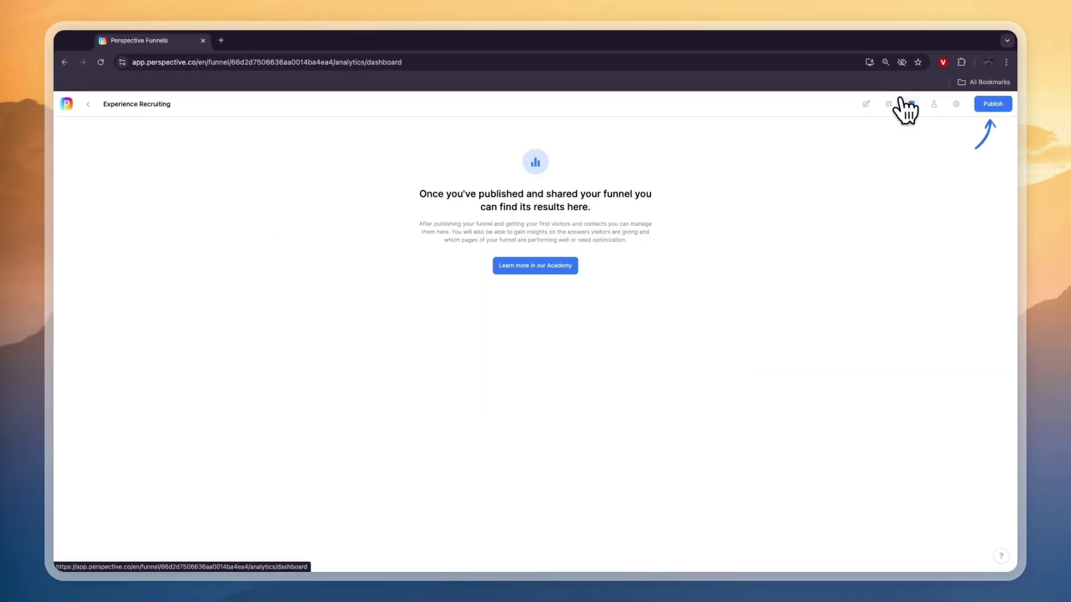
click(933, 104)
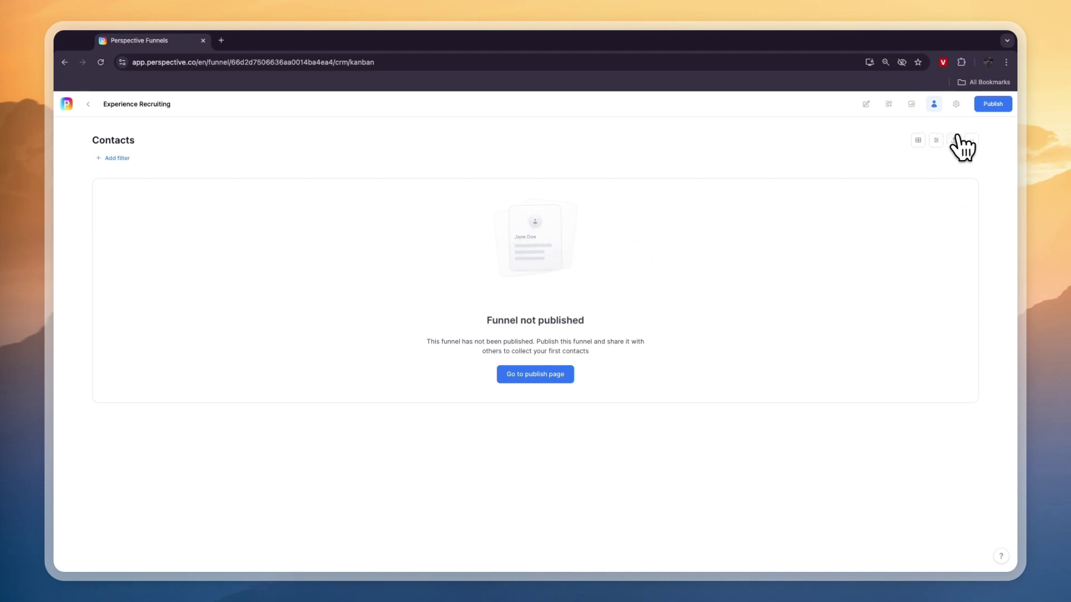
click(956, 104)
click(385, 222)
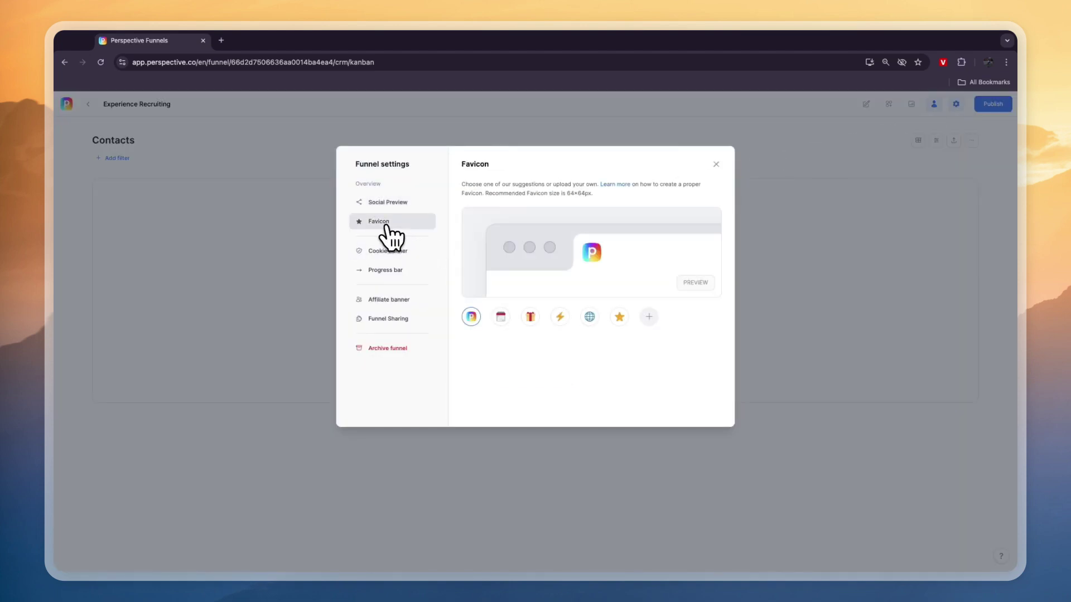
Cancel the custom favicon upload and choose the calendar favicon suggestion instead
click(647, 316)
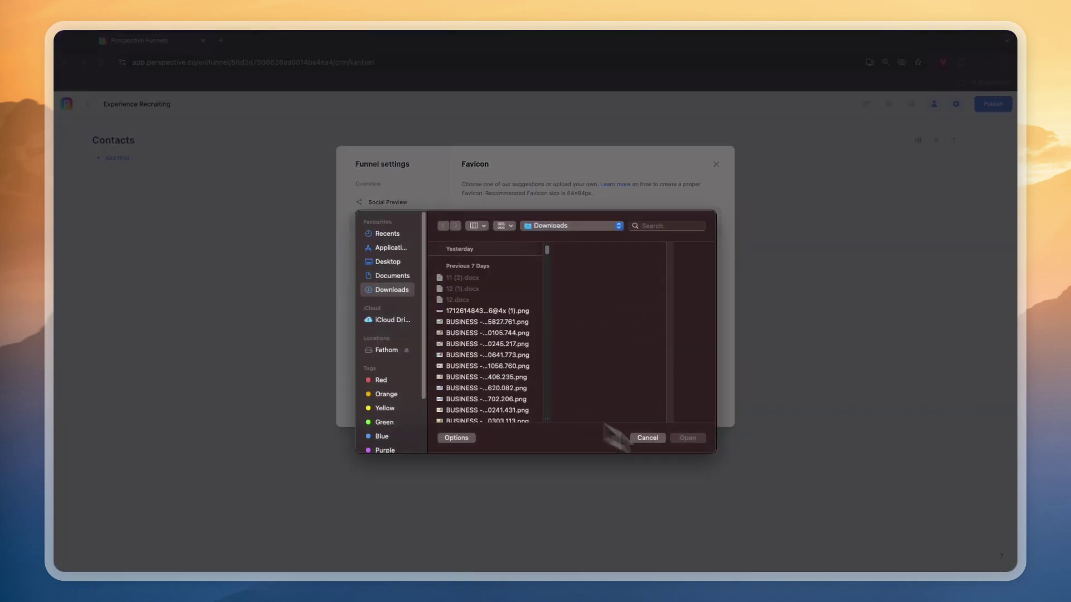
click(648, 438)
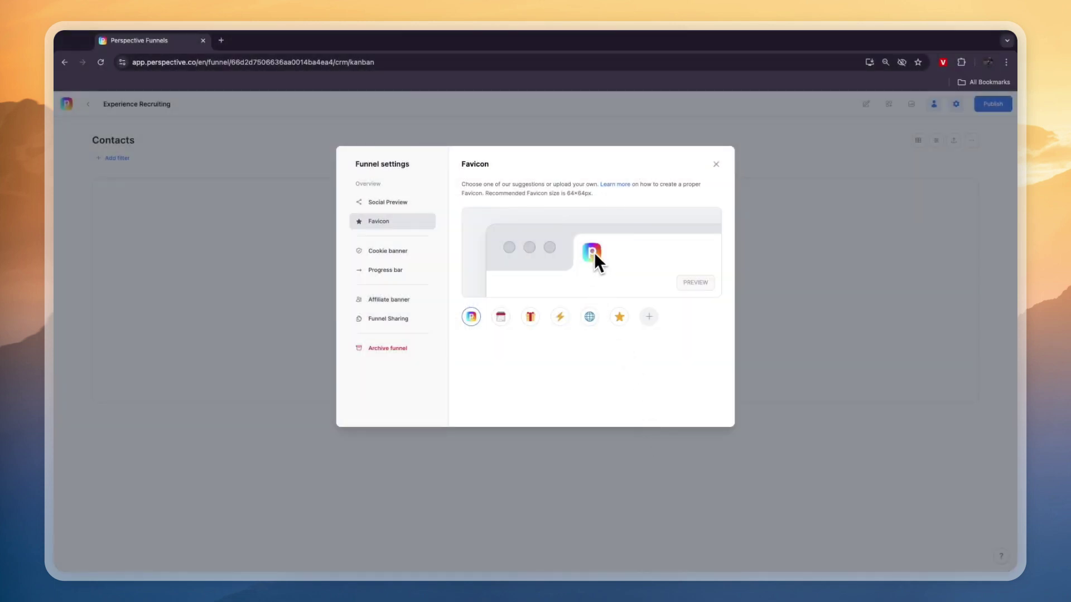
click(501, 317)
scroll(580, 346, down, 2)
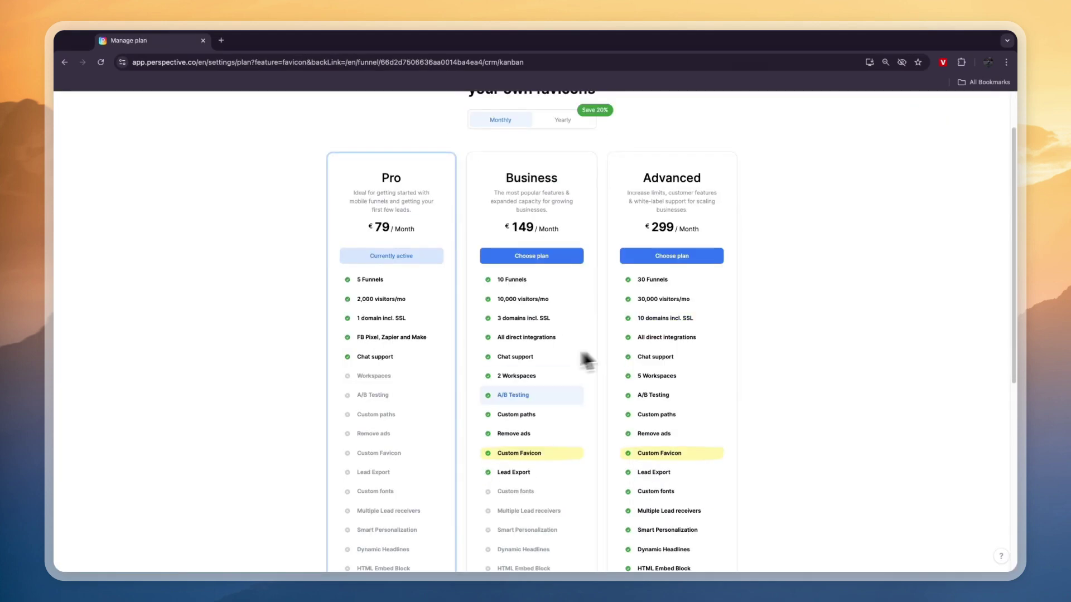
scroll(491, 424, down, 4)
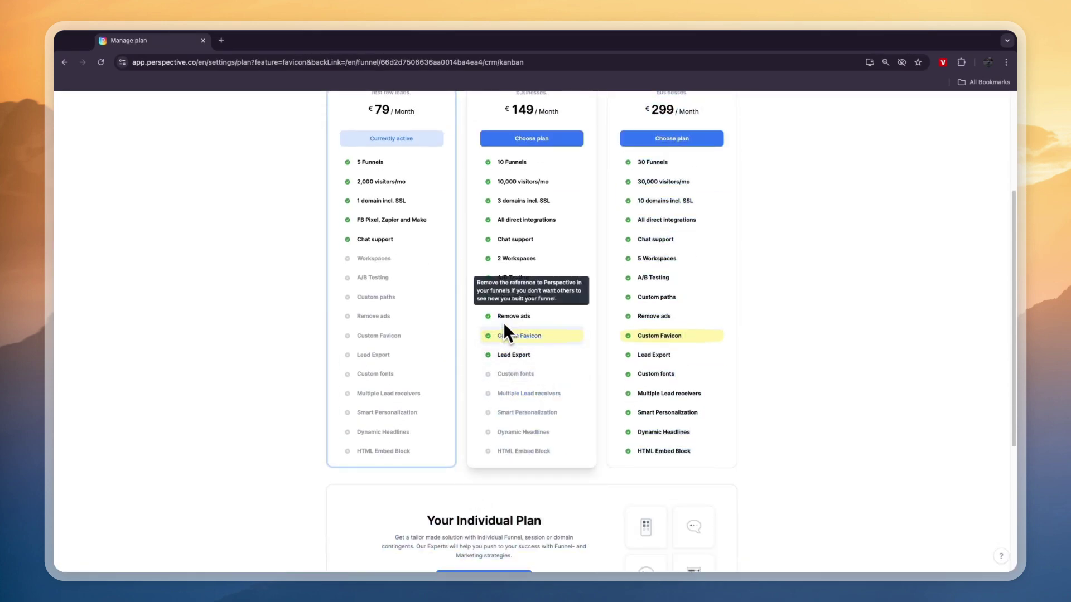
Return to Contacts, review the funnel's Social Preview settings, and close them
click(65, 62)
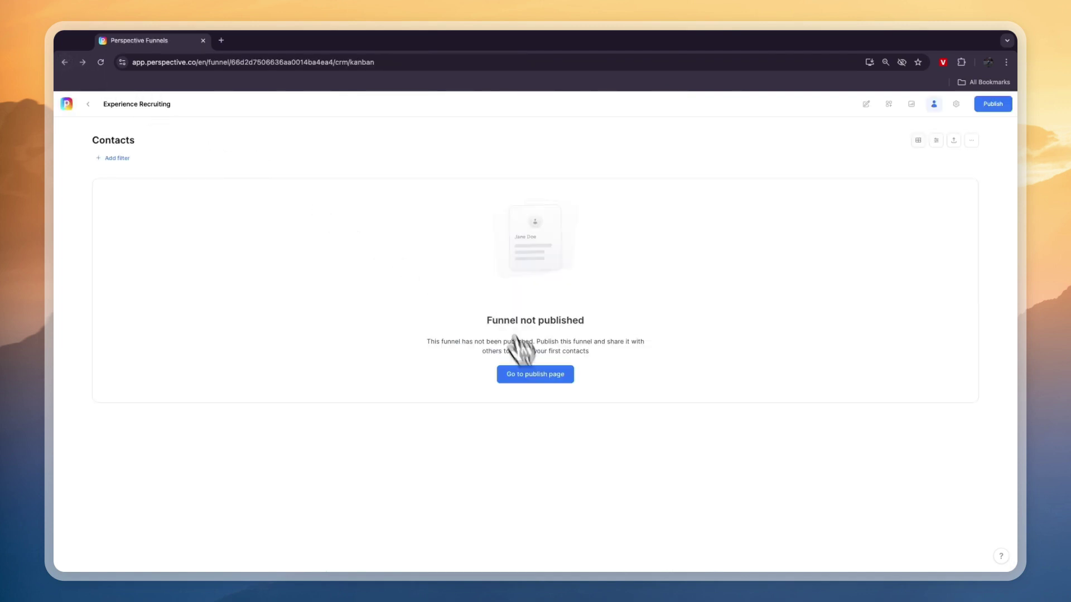
click(956, 104)
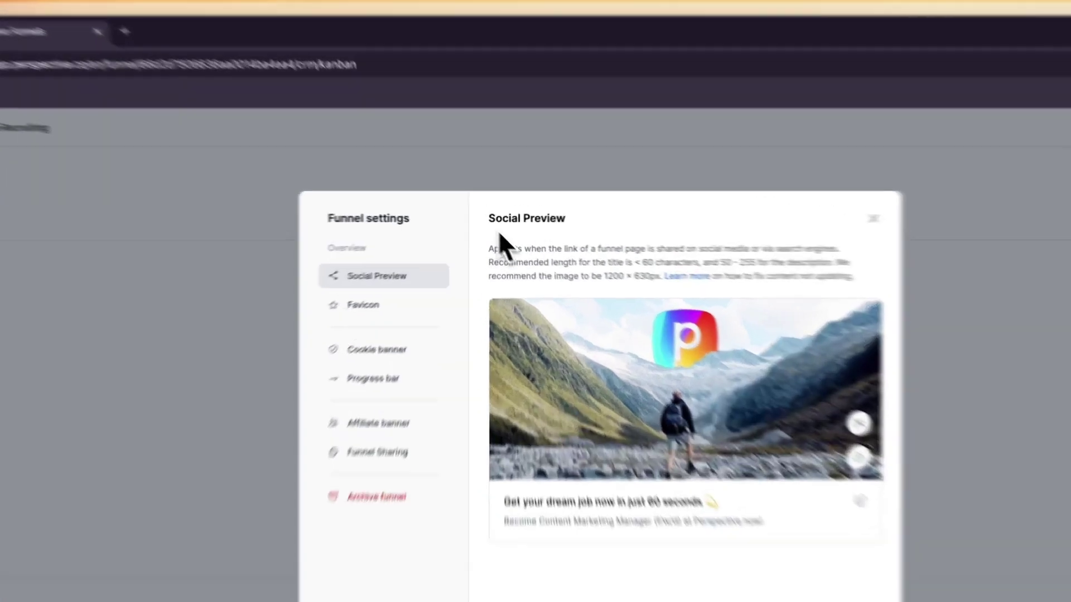
drag(462, 165, 516, 163)
drag(511, 307, 855, 309)
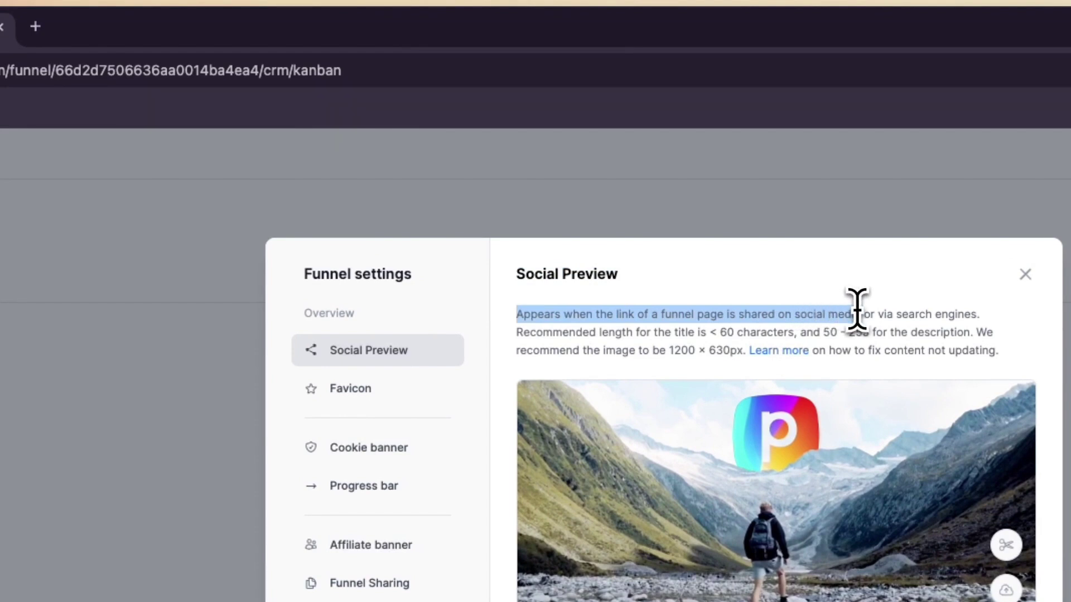
click(862, 310)
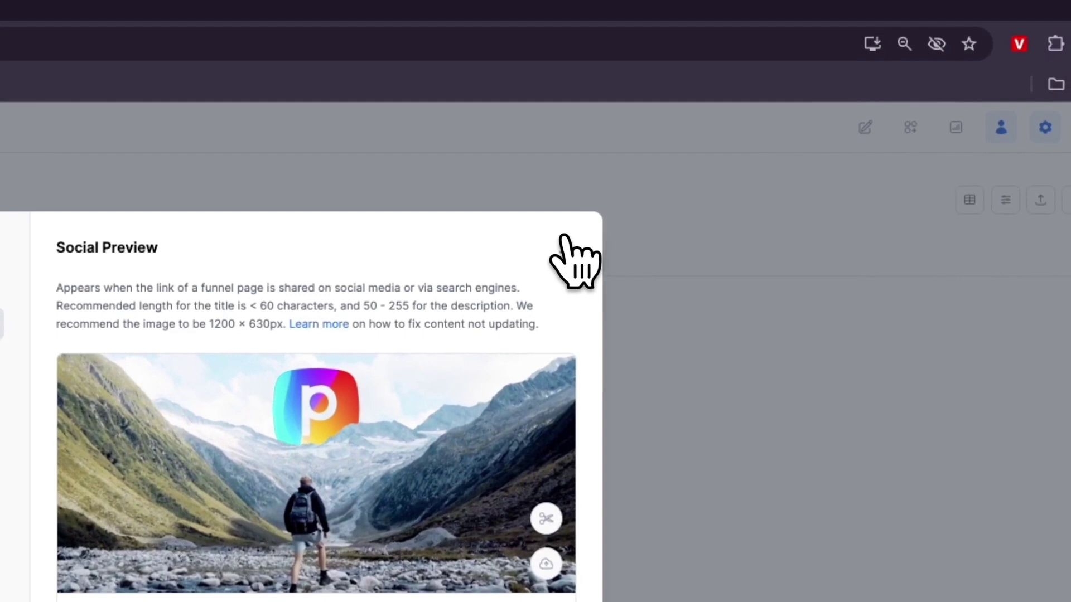
click(562, 237)
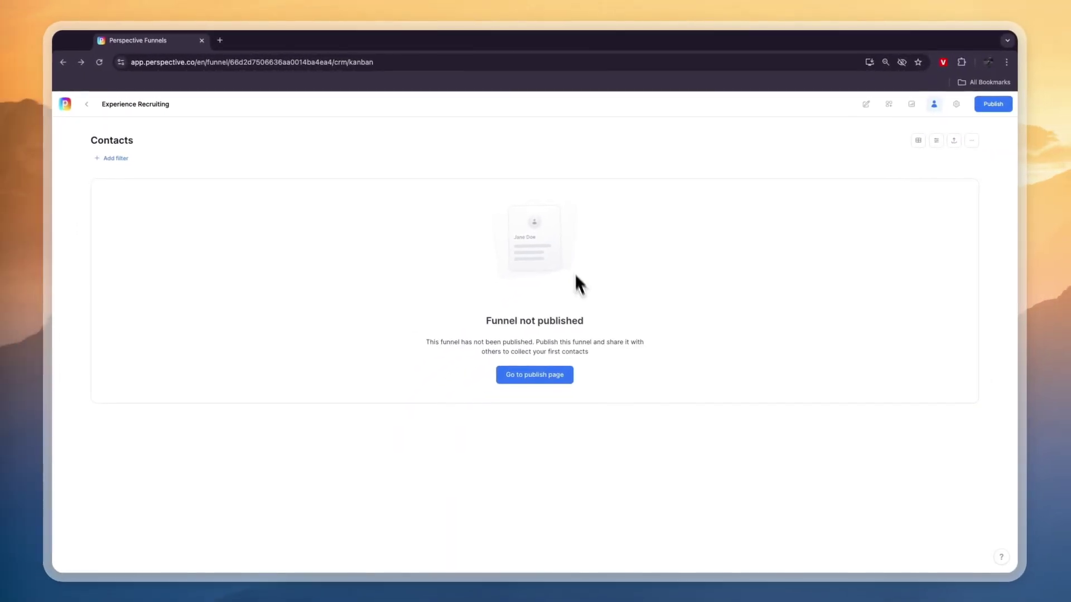
Save the funnel's customized link on howtostuff.perspectivefunnel.com without connecting a new domain
click(992, 104)
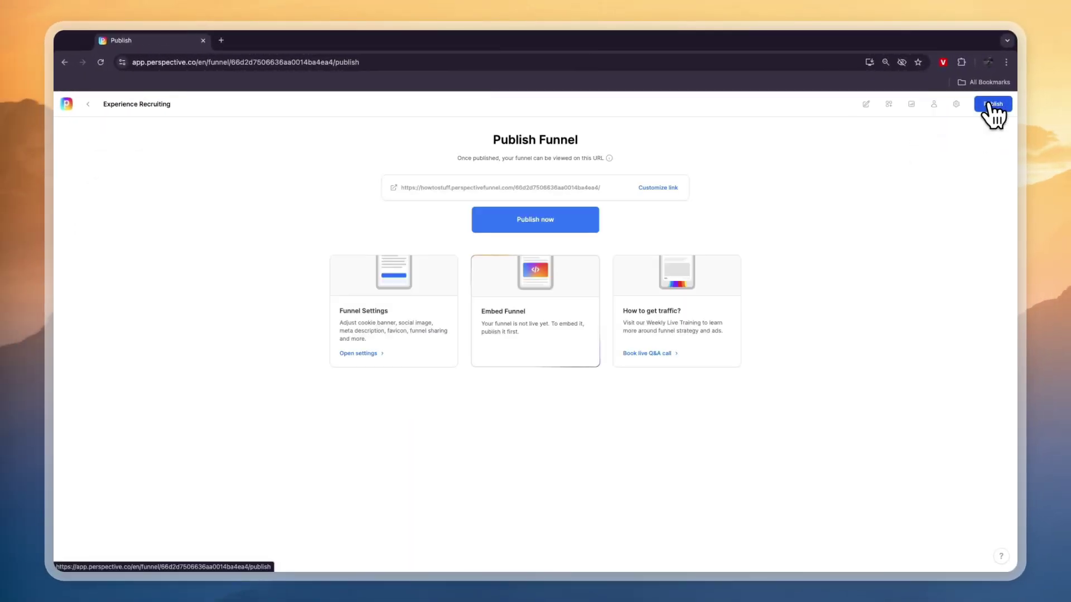
click(659, 188)
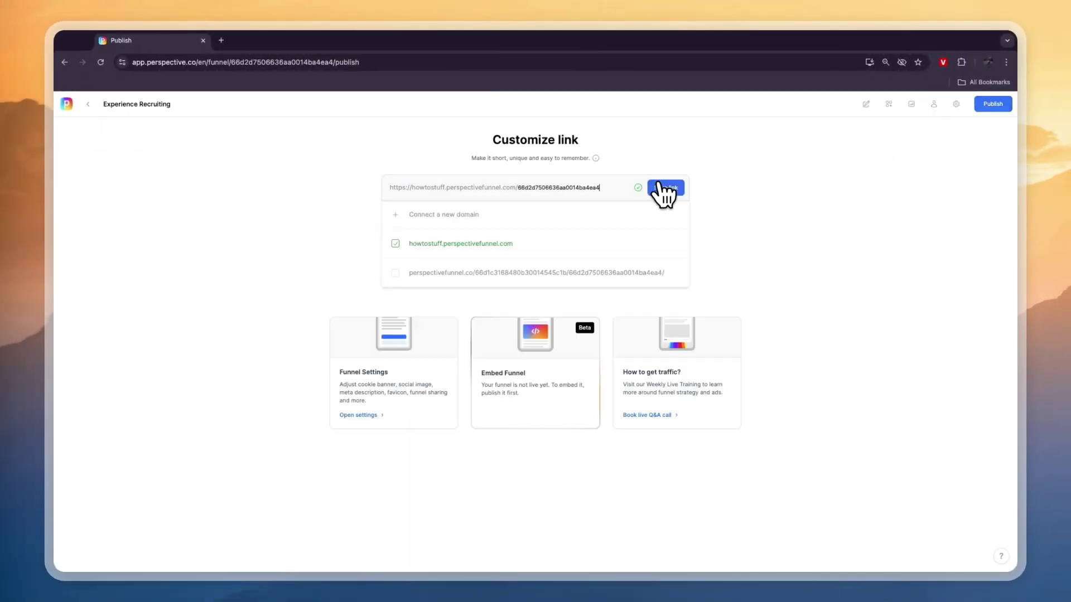
click(424, 215)
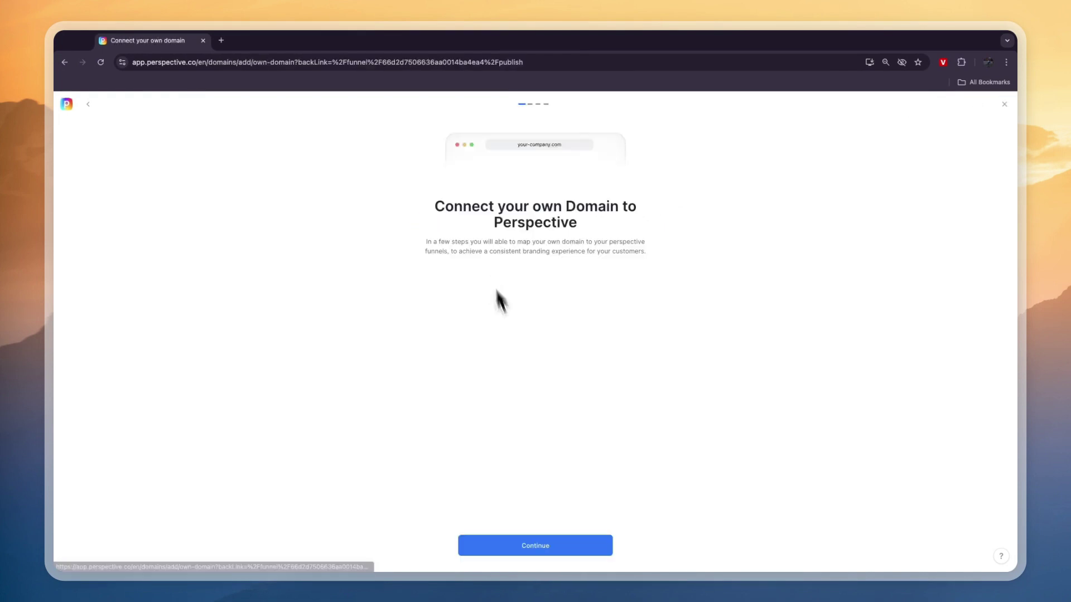
click(580, 550)
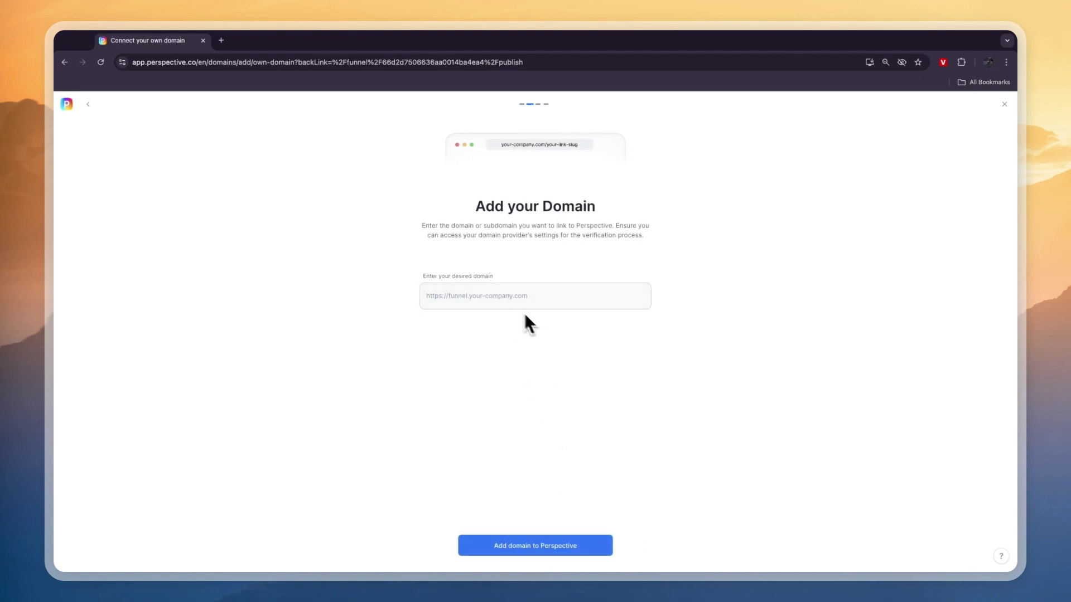
click(87, 104)
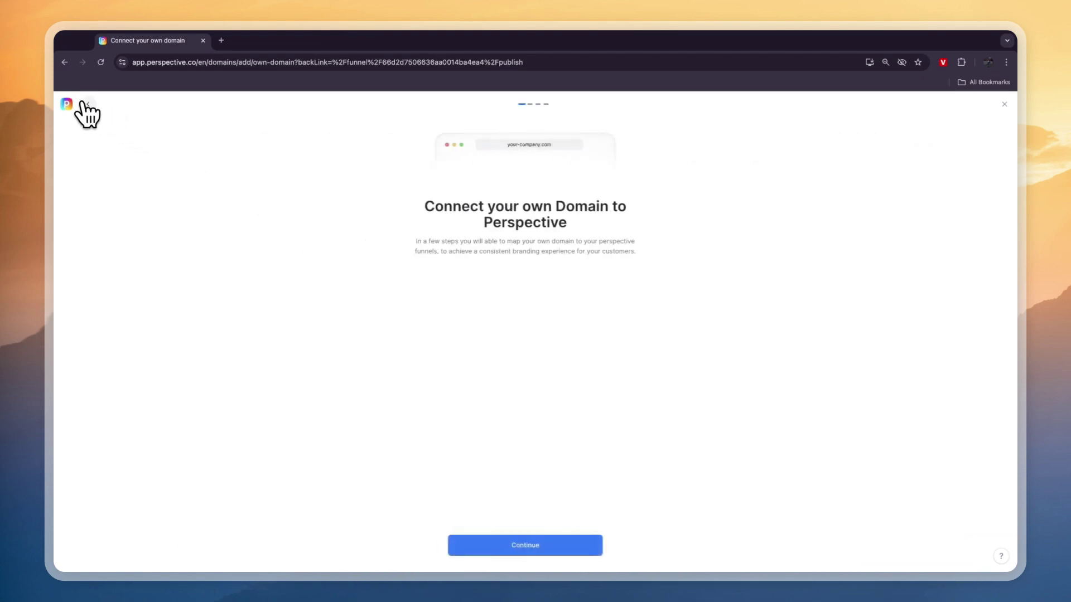
click(88, 104)
click(658, 188)
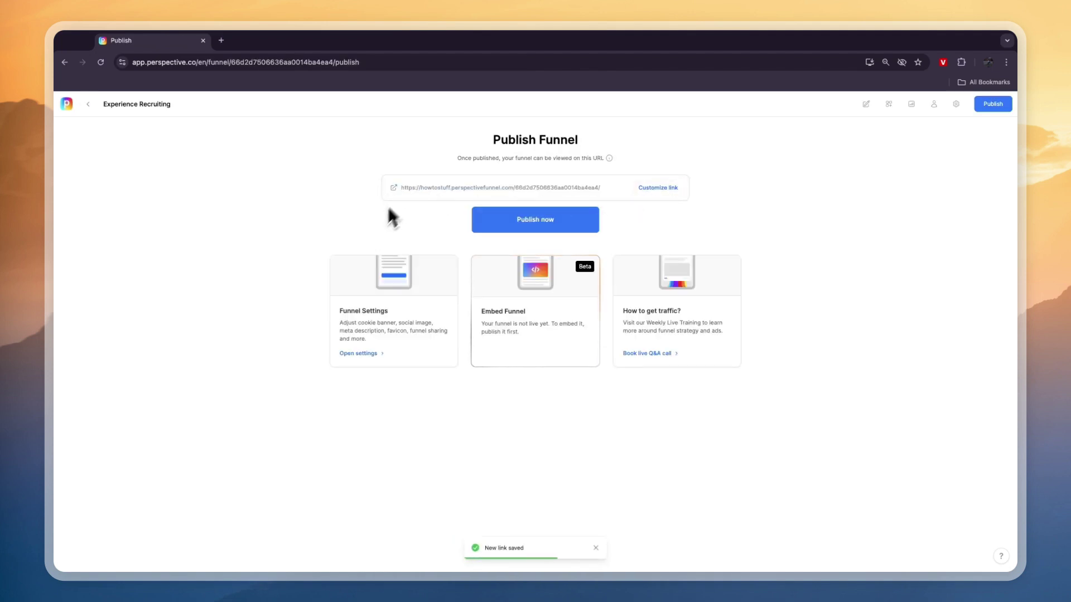
Open the live funnel in a new tab and go through the intro and benefits to the quiz
click(393, 188)
click(530, 402)
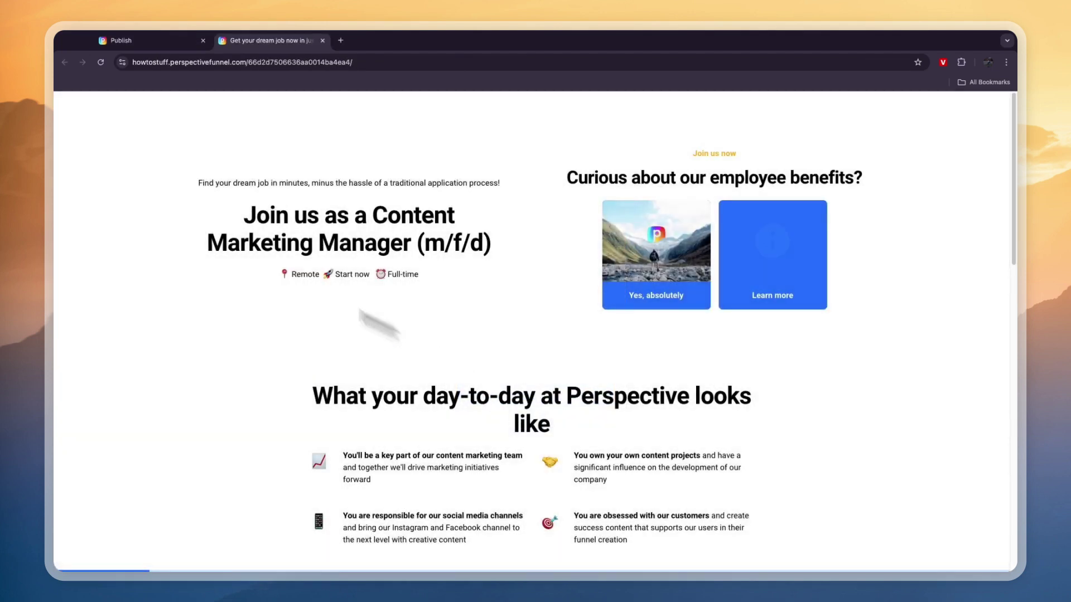
scroll(454, 339, down, 10)
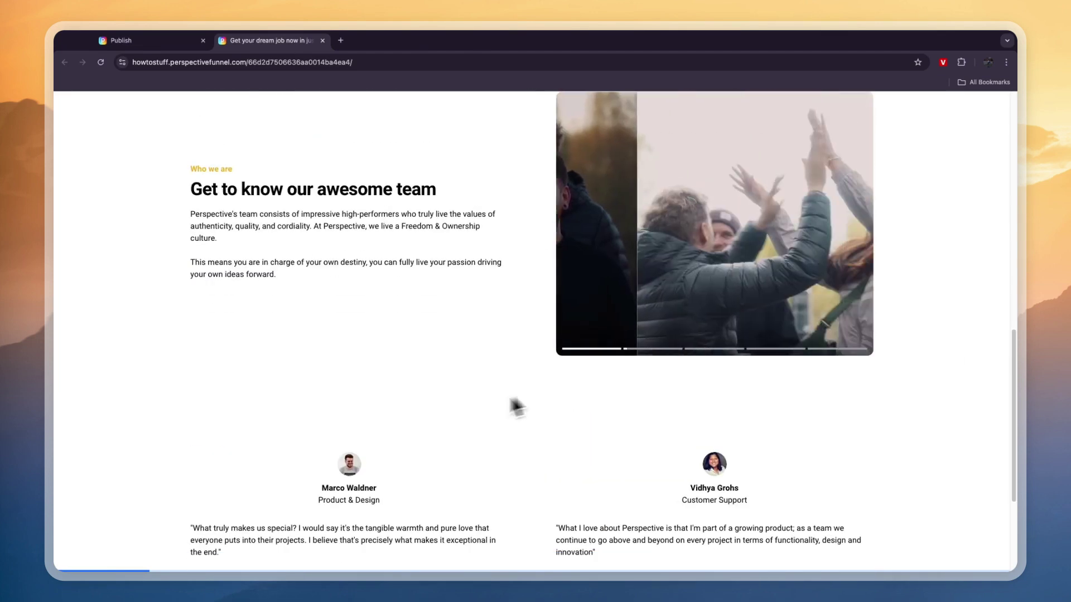
scroll(510, 409, down, 3)
click(531, 441)
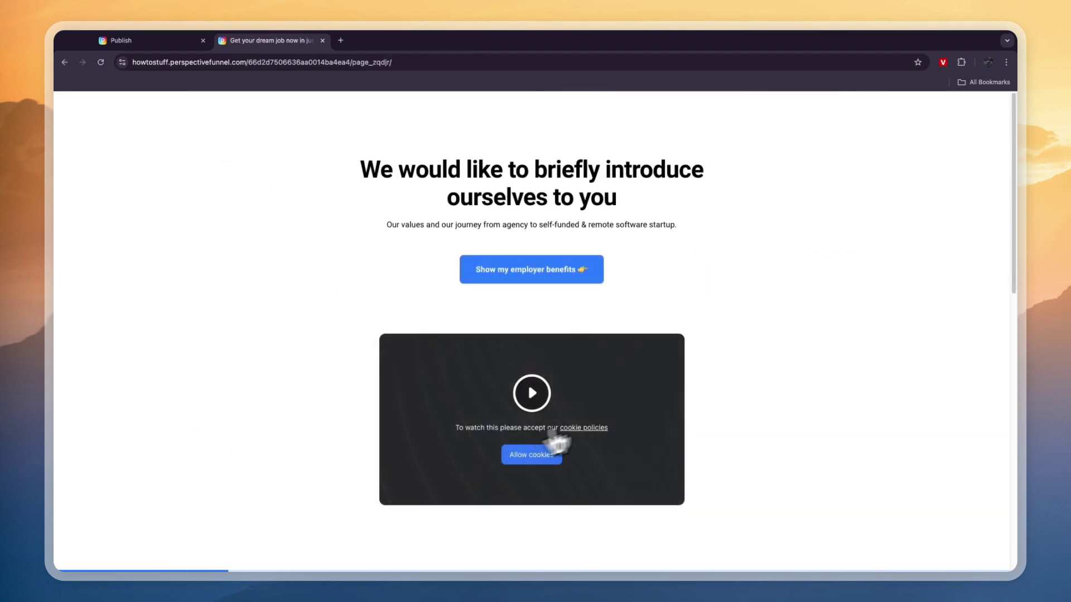
click(527, 273)
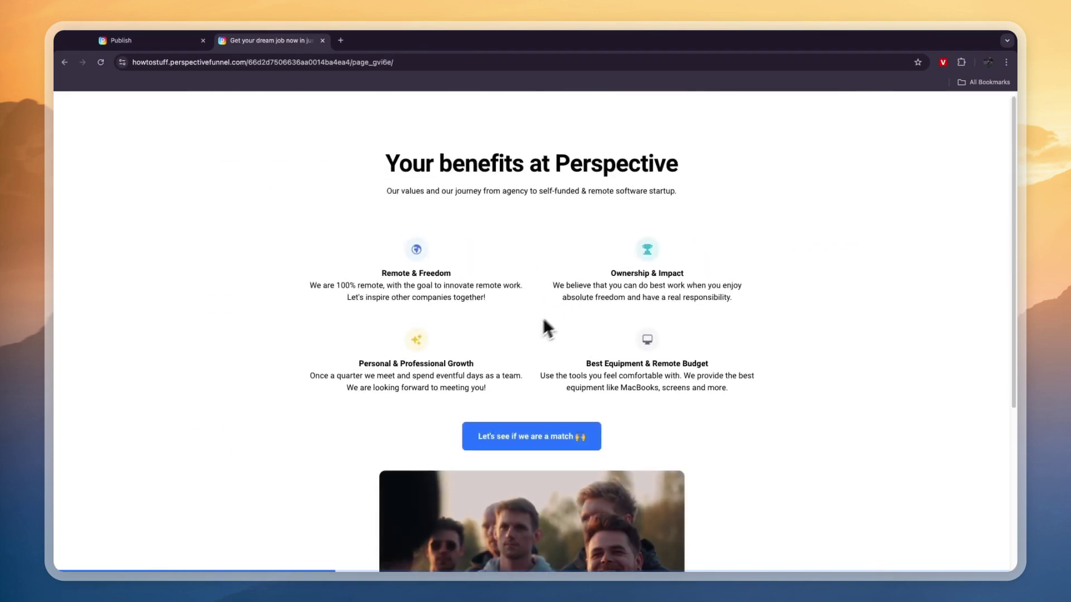
scroll(544, 329, down, 3)
click(537, 258)
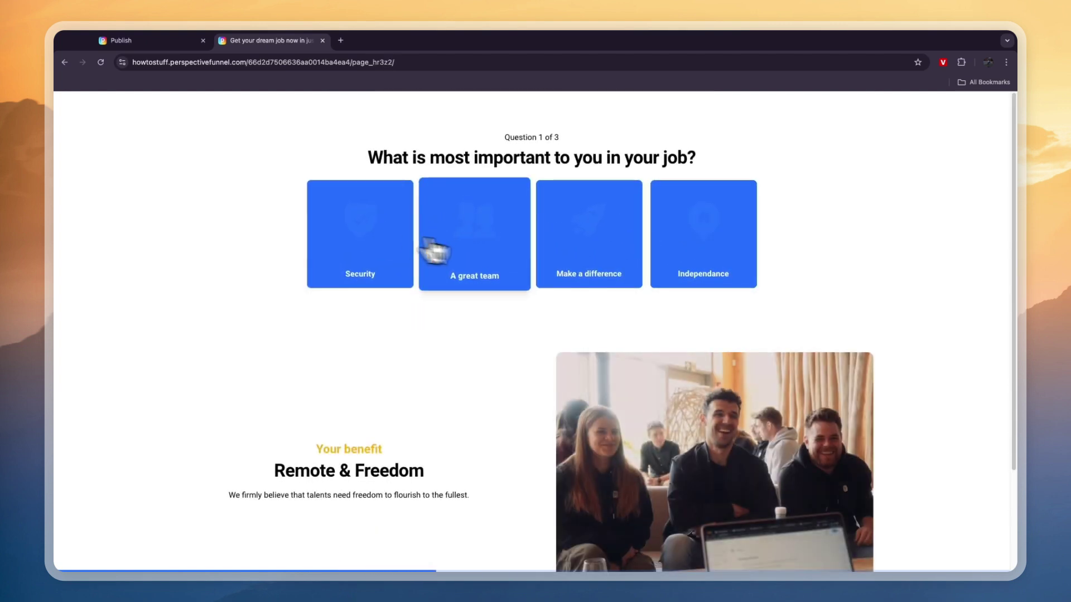
Answer the quiz with A great team, 1-3 years and Thinking outside the box
click(445, 252)
click(494, 274)
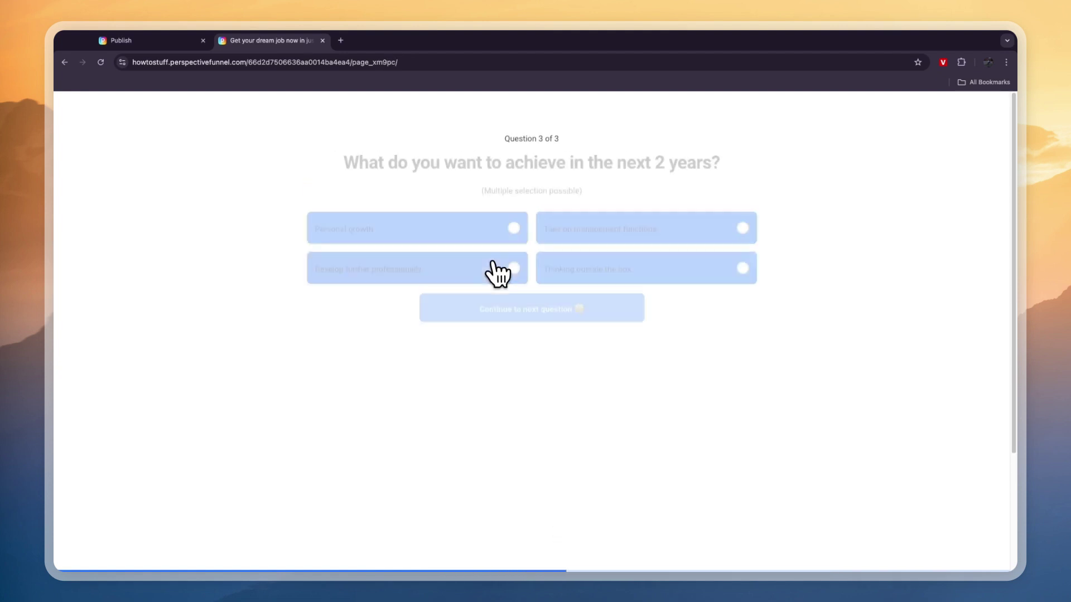
click(635, 264)
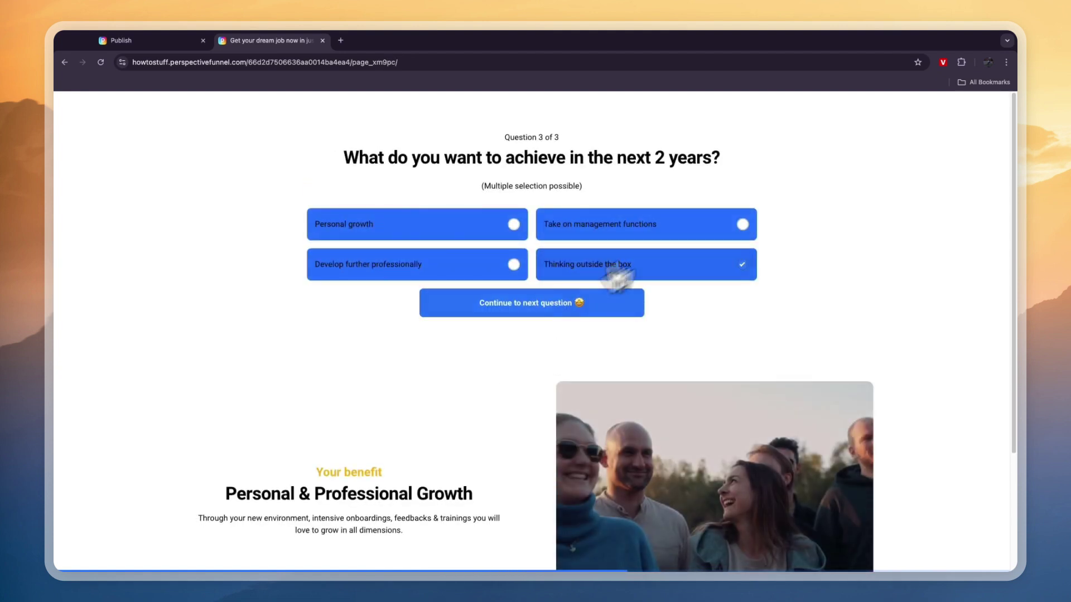
click(555, 307)
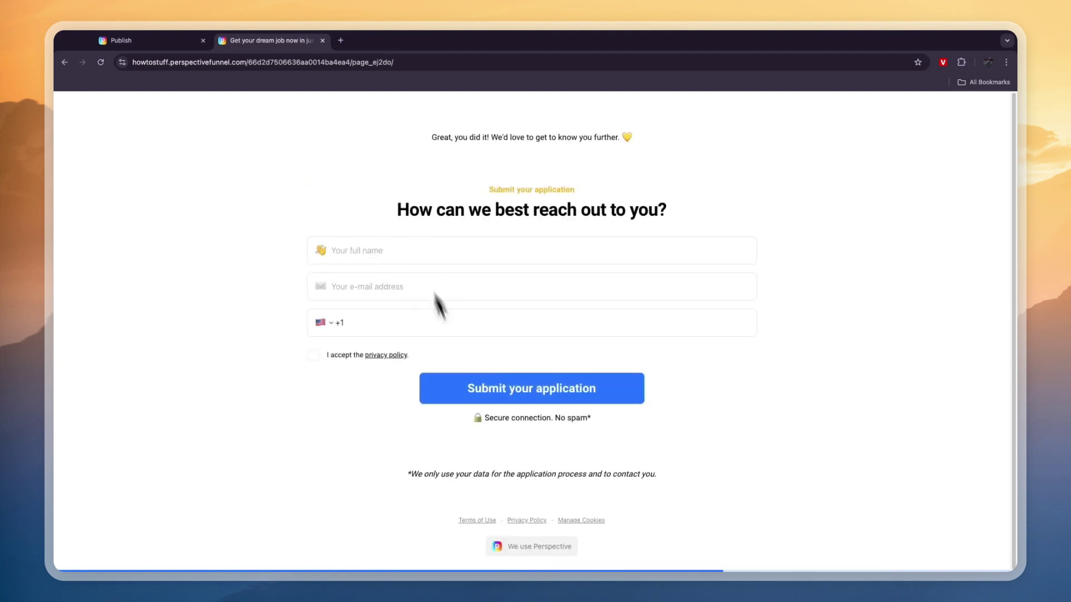
Return to the publish tab and switch between the funnel's Analytics and Contacts views
click(162, 40)
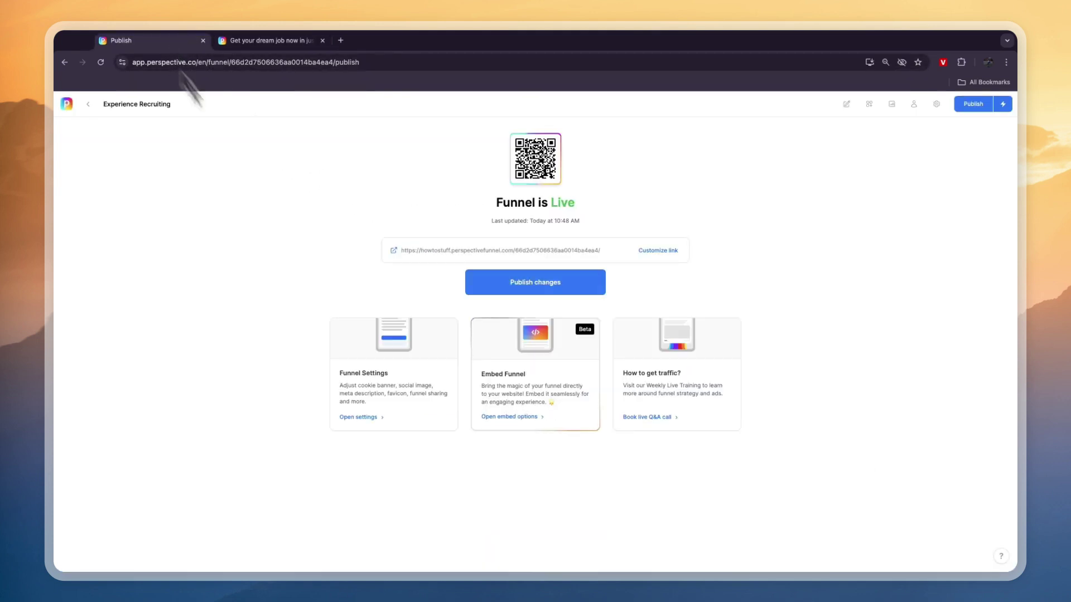
click(891, 104)
click(913, 104)
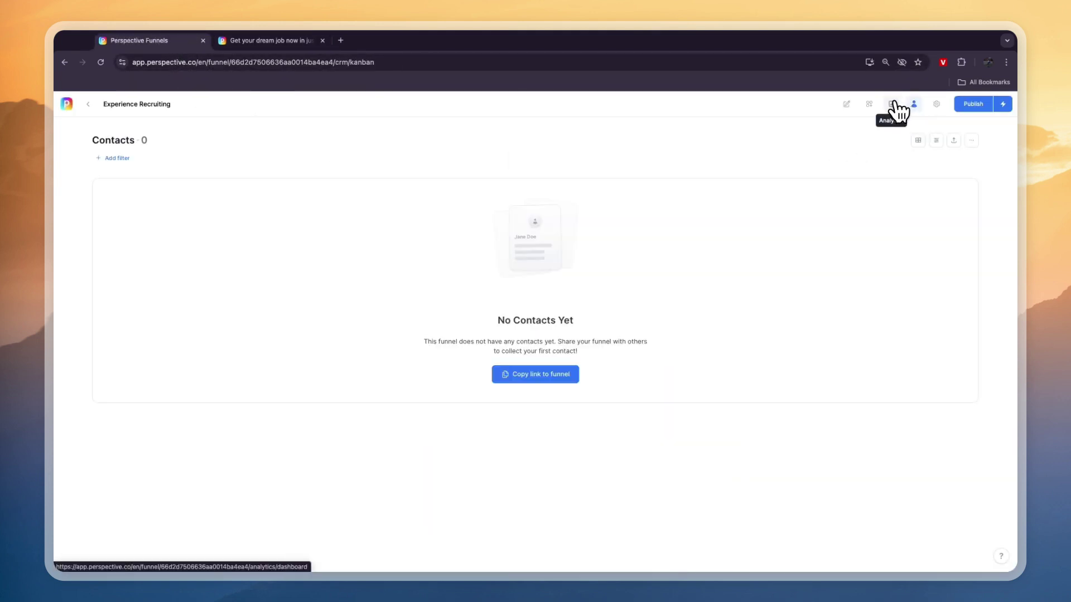
click(892, 104)
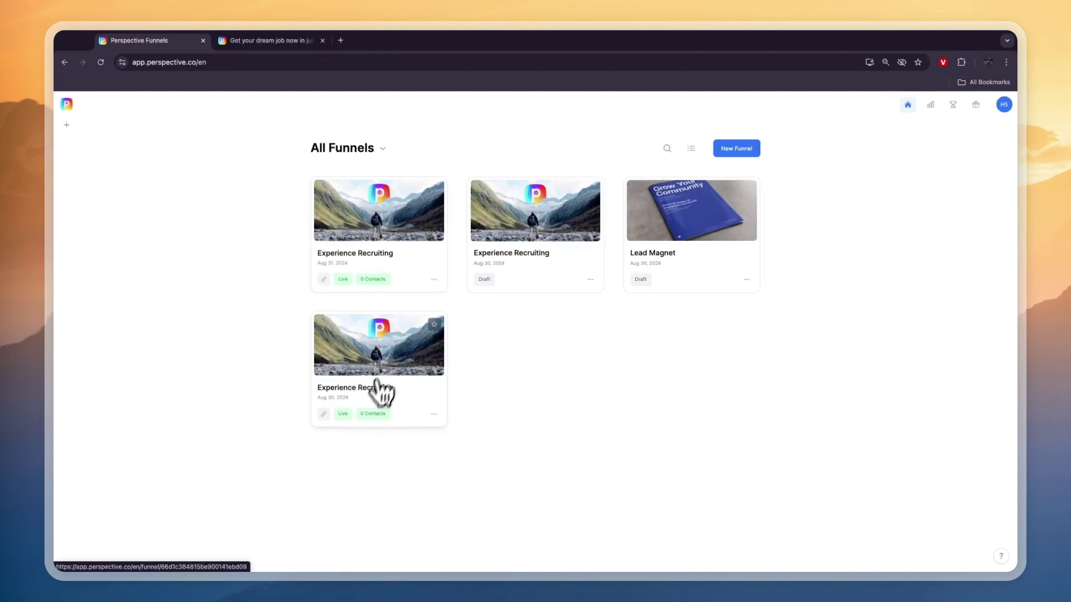
On the live Aug 30 Experience Recruiting funnel's contacts board, move the test lead into Accepted
click(378, 333)
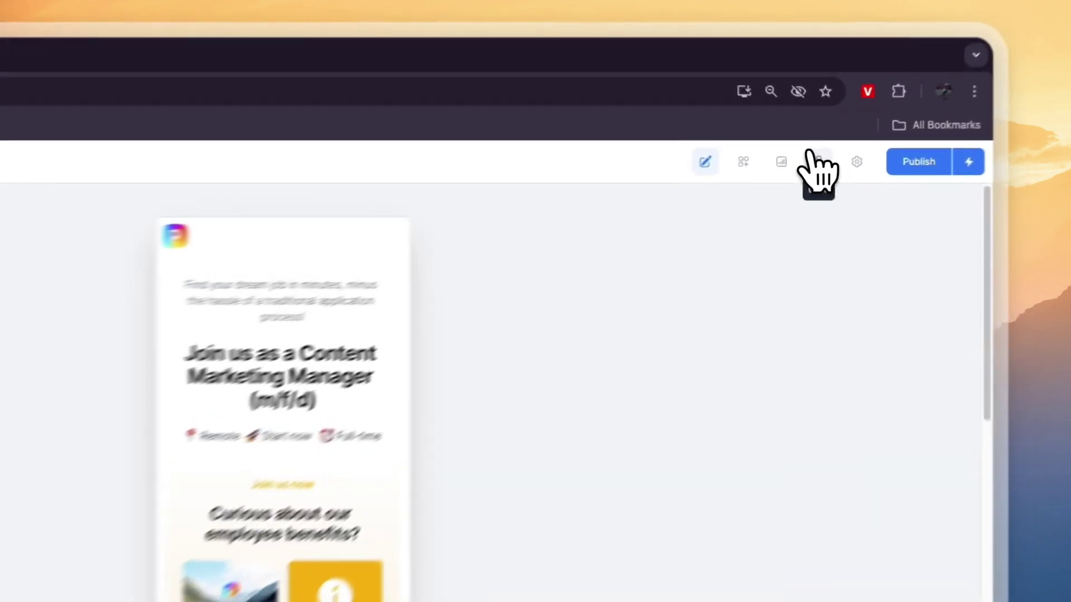
click(912, 103)
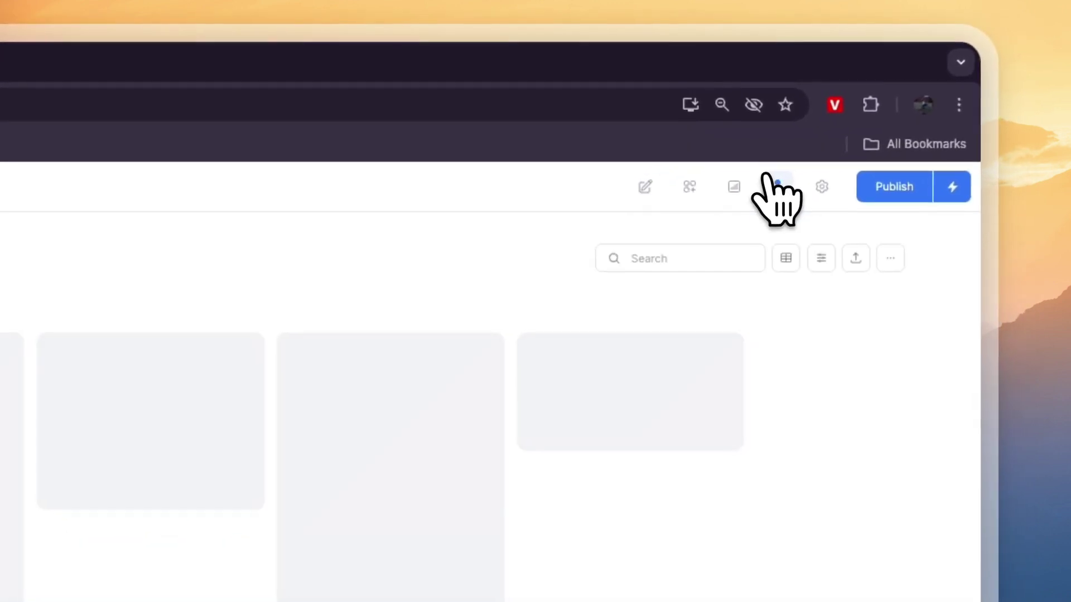
drag(695, 340, 220, 335)
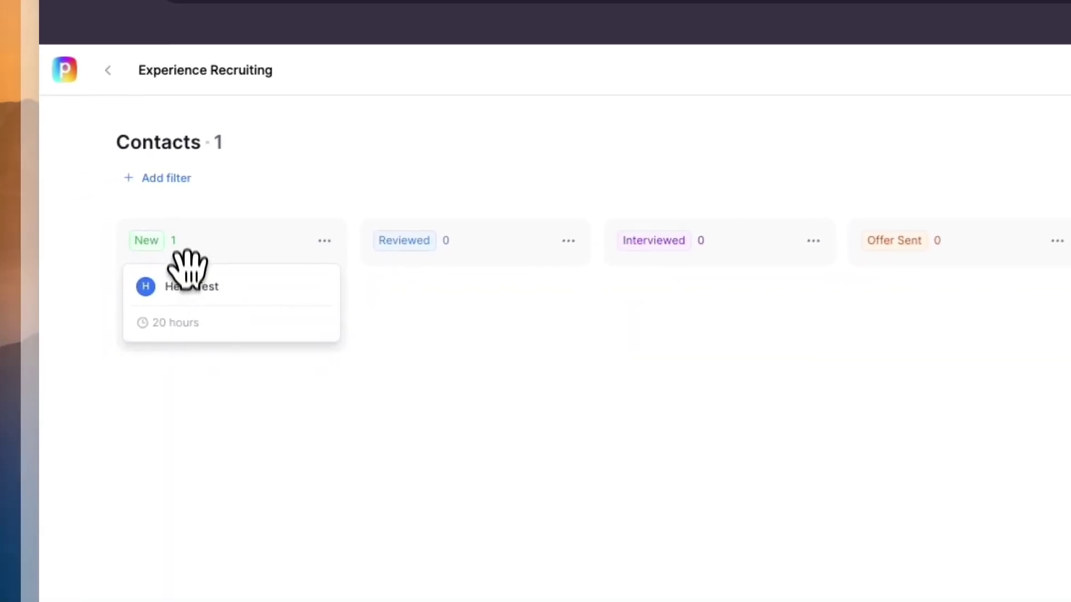
drag(188, 268, 437, 263)
drag(443, 302, 1070, 349)
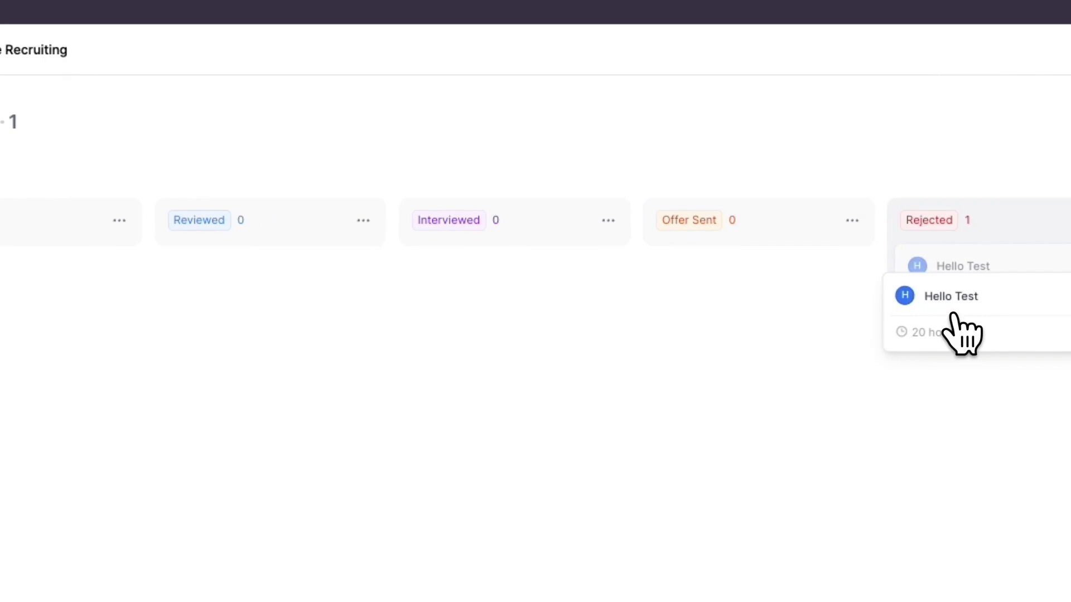
drag(954, 316, 1070, 314)
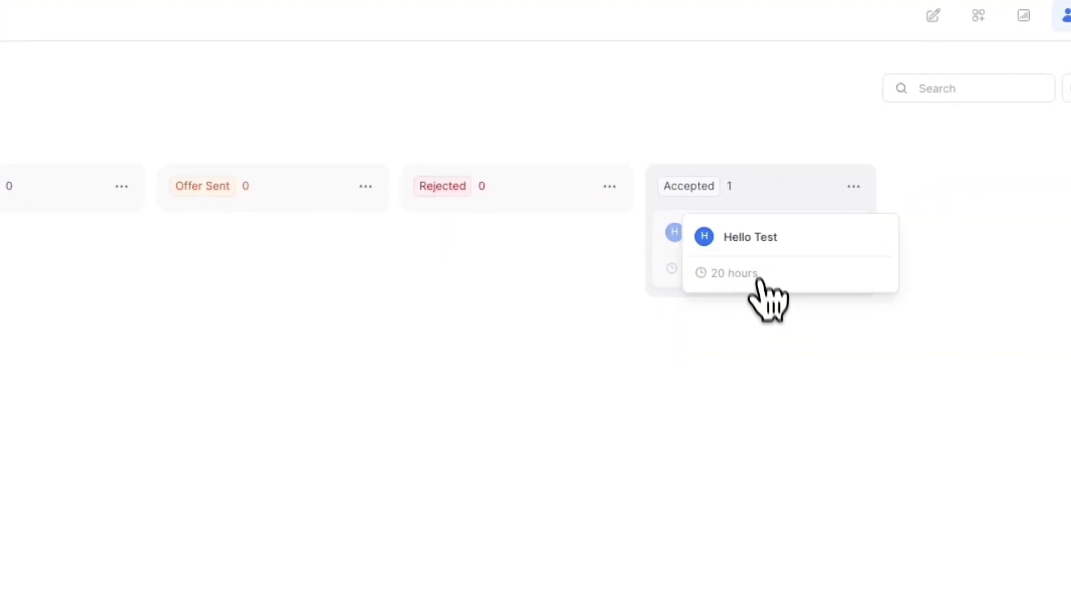
drag(768, 301, 767, 305)
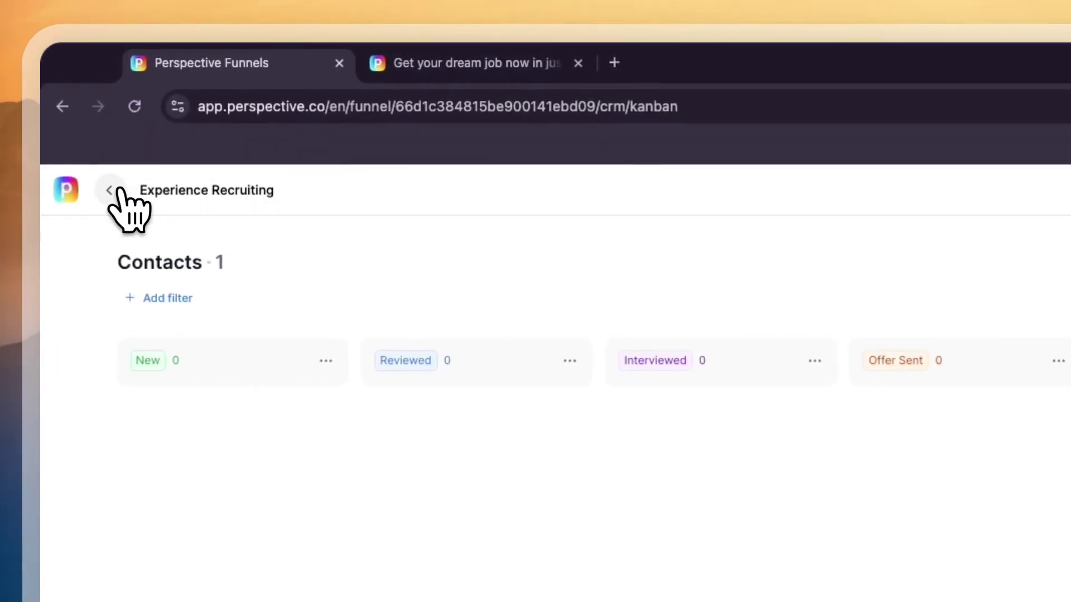
Return from the funnel's contacts board to the All Funnels dashboard
click(113, 190)
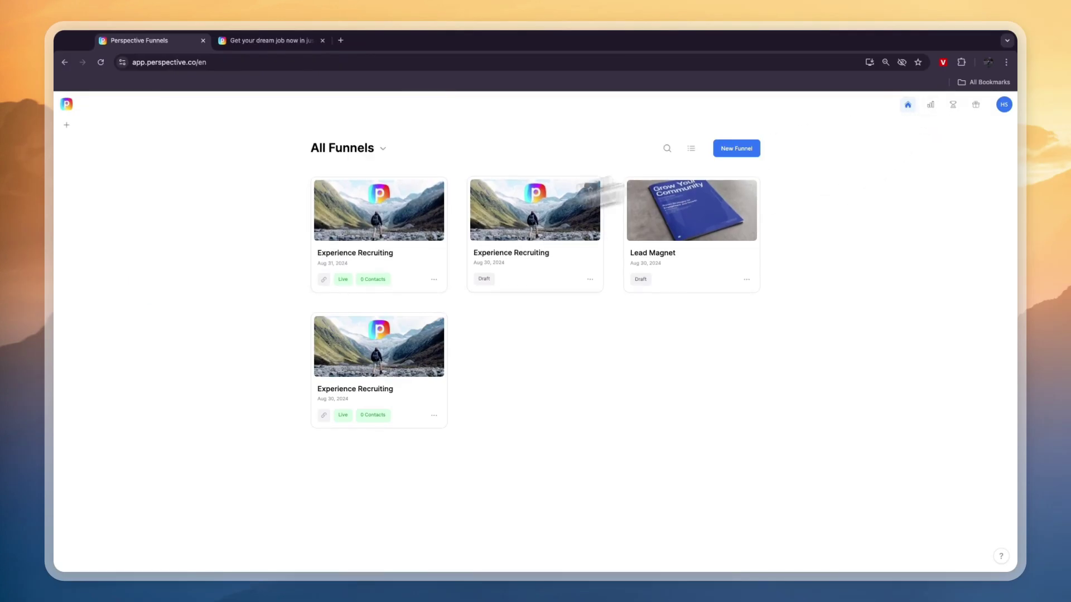